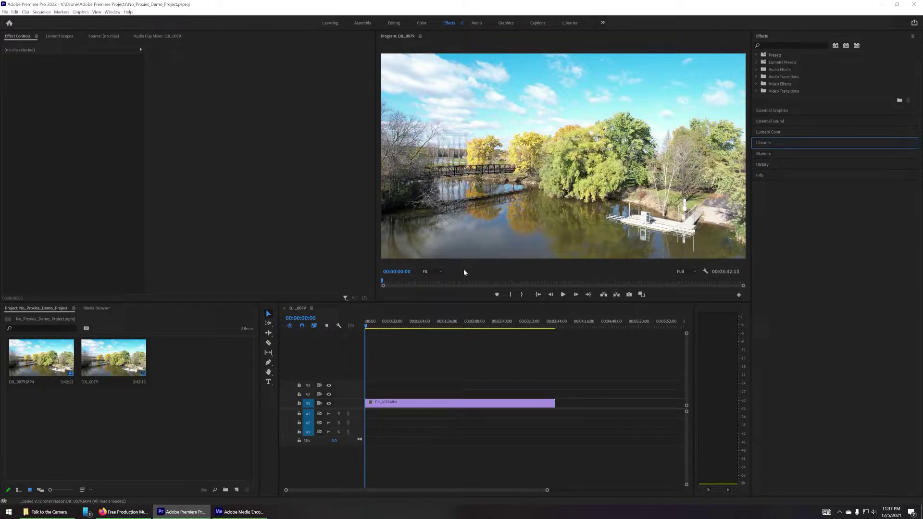
- Scrub the drone river clip forward and back in the Program Monitor to judge playback
drag(383, 284, 469, 282)
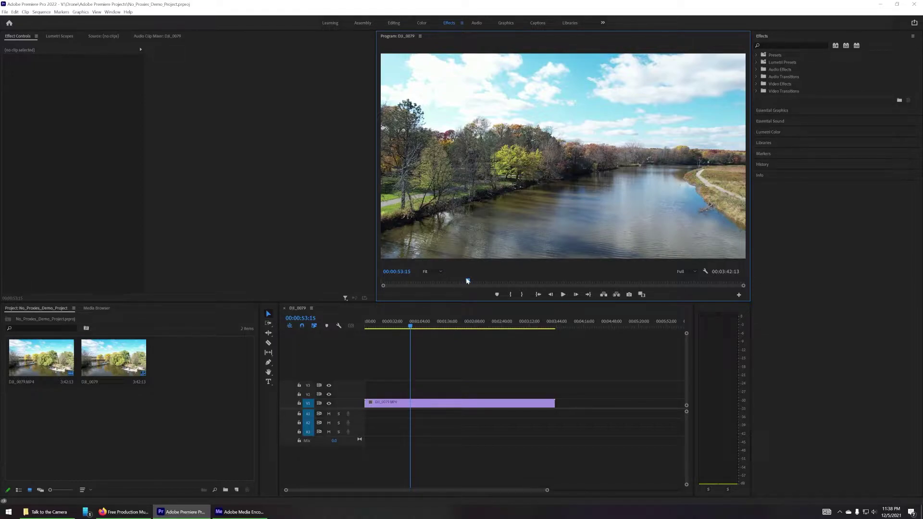
drag(467, 281, 384, 283)
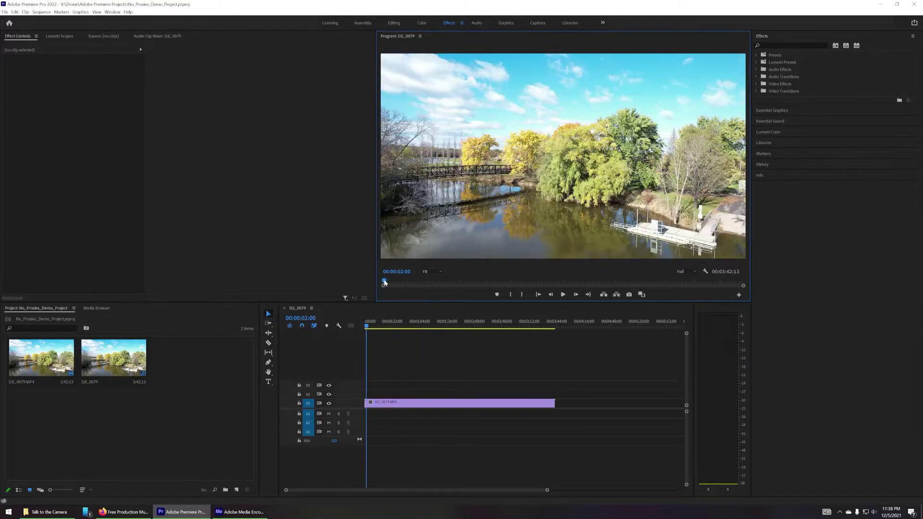
- Close the current demo project and begin a new project from the Home screen
click(5, 11)
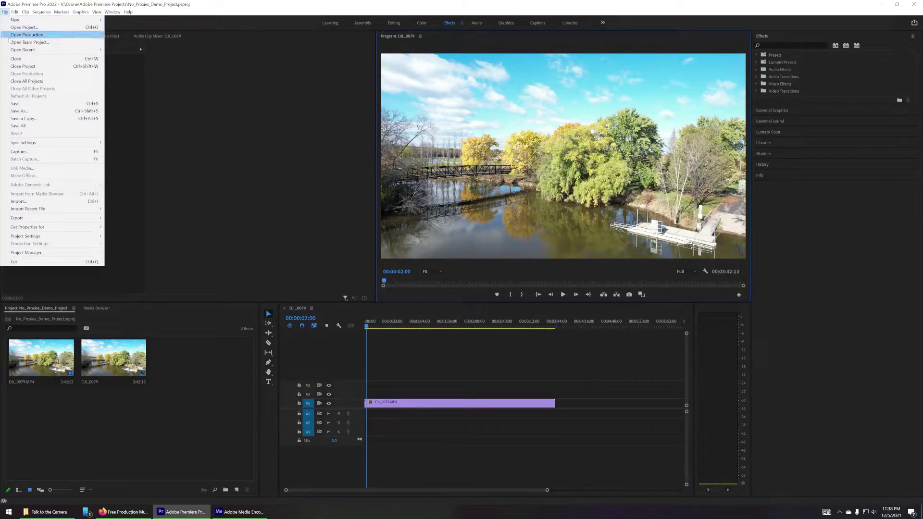
click(16, 67)
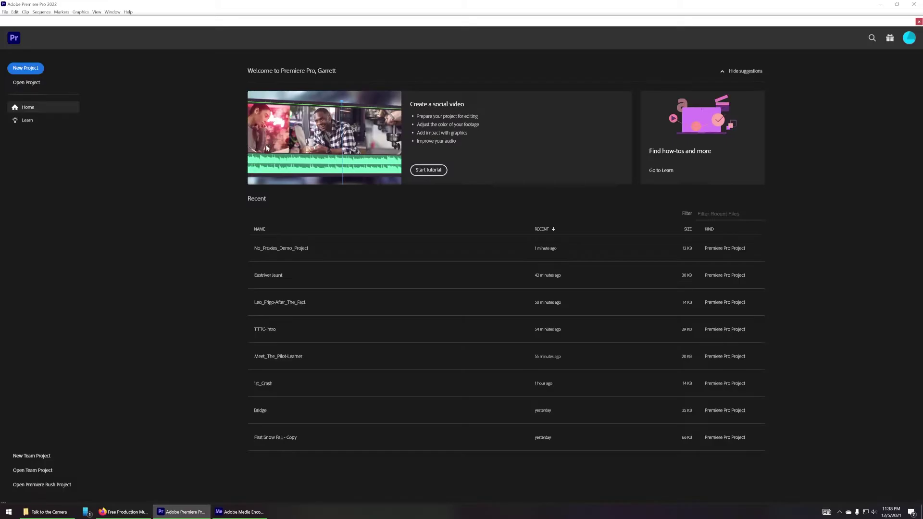
click(24, 69)
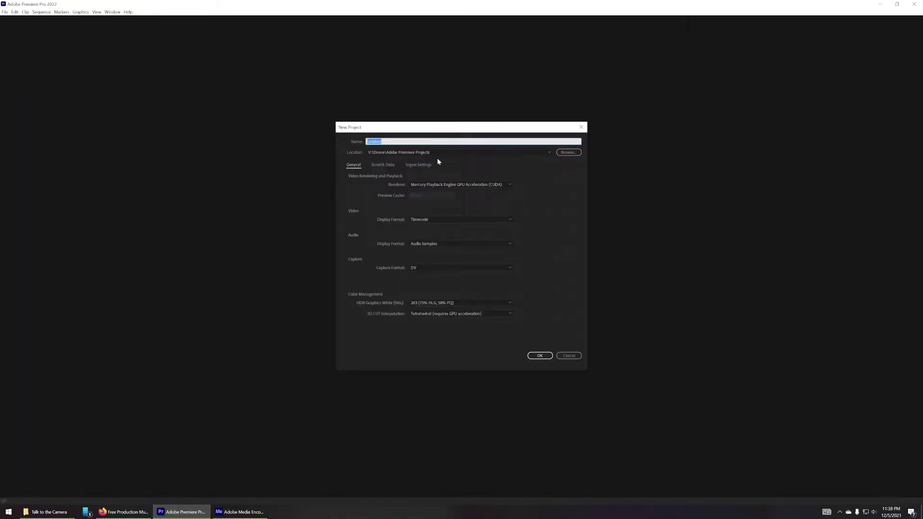
- Name the new project 'Proxies Color Correction' and show its Ingest Settings
text(Proxies Color Correction)
click(543, 356)
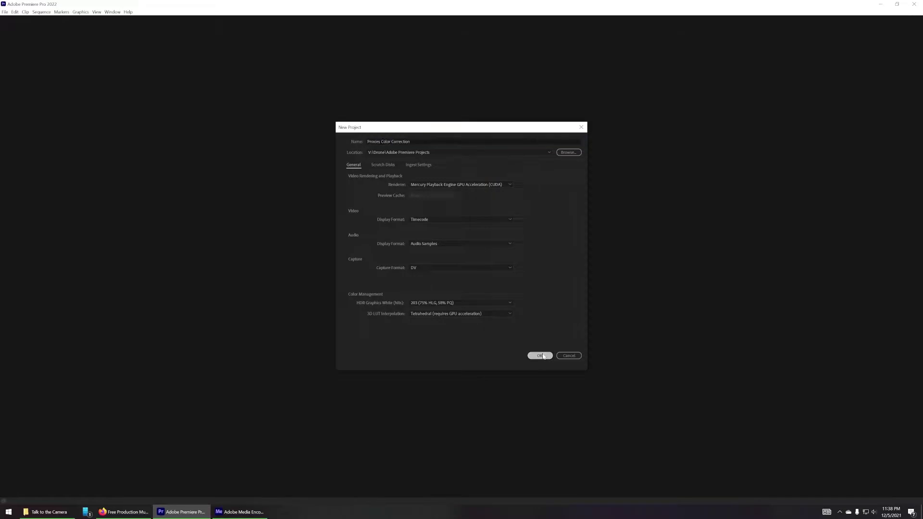
click(416, 164)
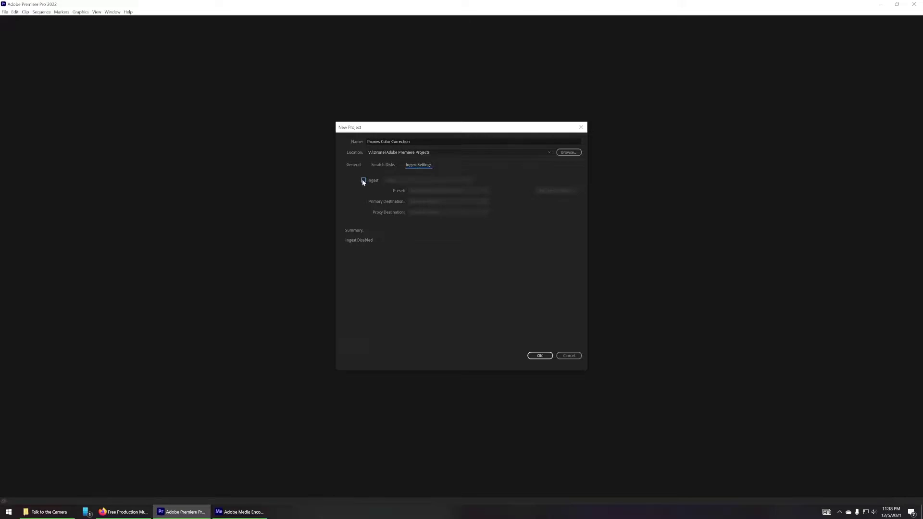
- Enable ingest with Create Proxies on the H.264 Low Resolution Proxy preset, and create the project
click(364, 180)
click(419, 181)
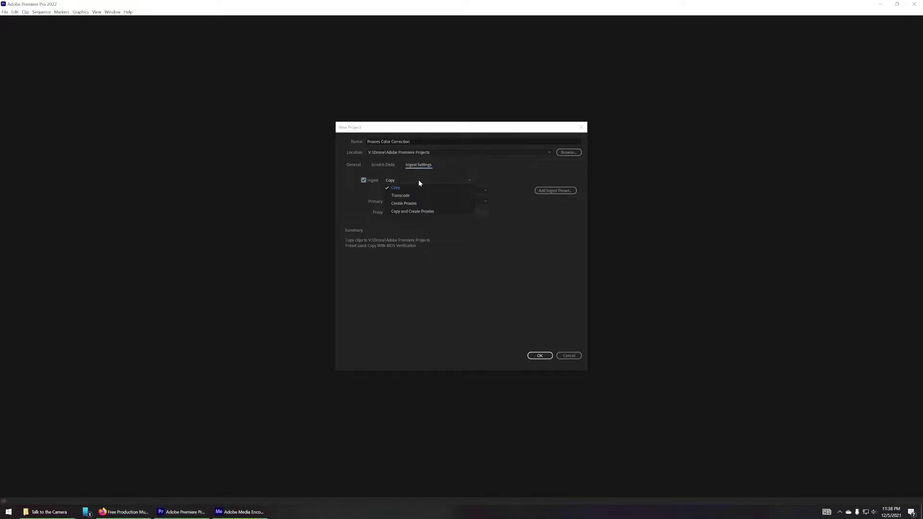
click(407, 205)
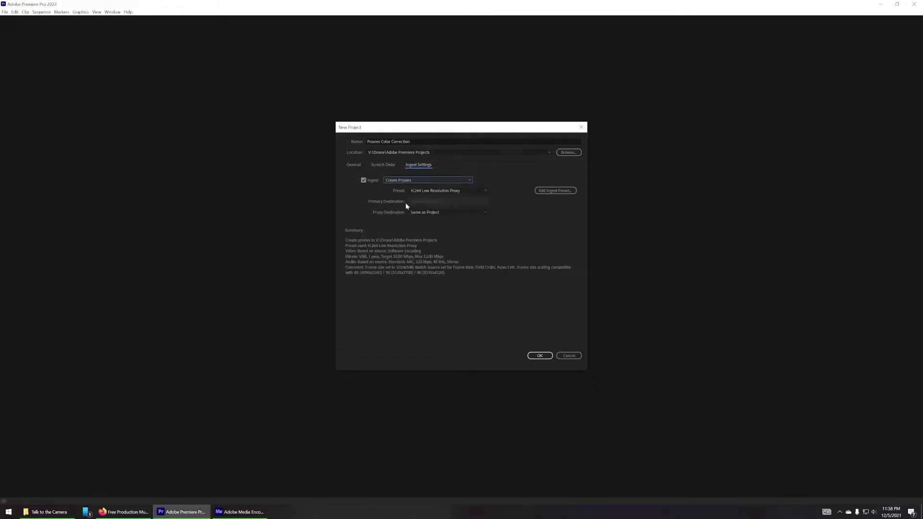
click(486, 191)
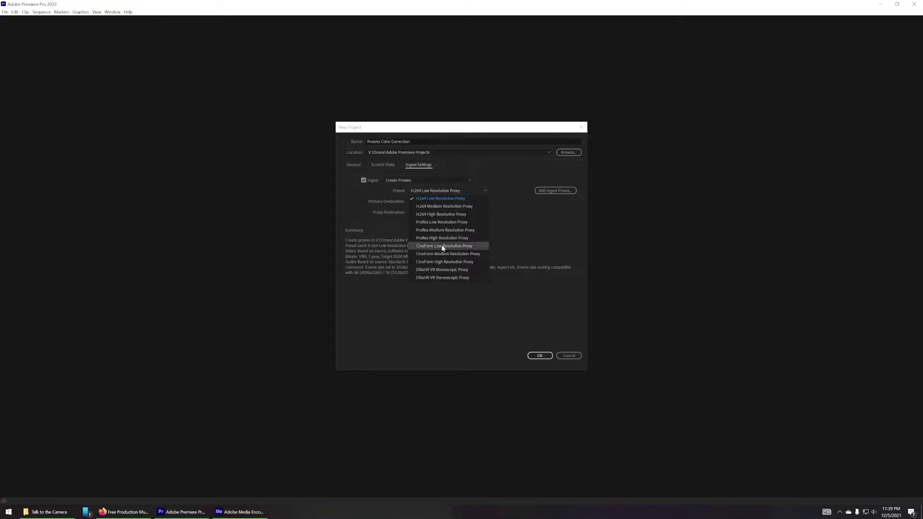
click(433, 197)
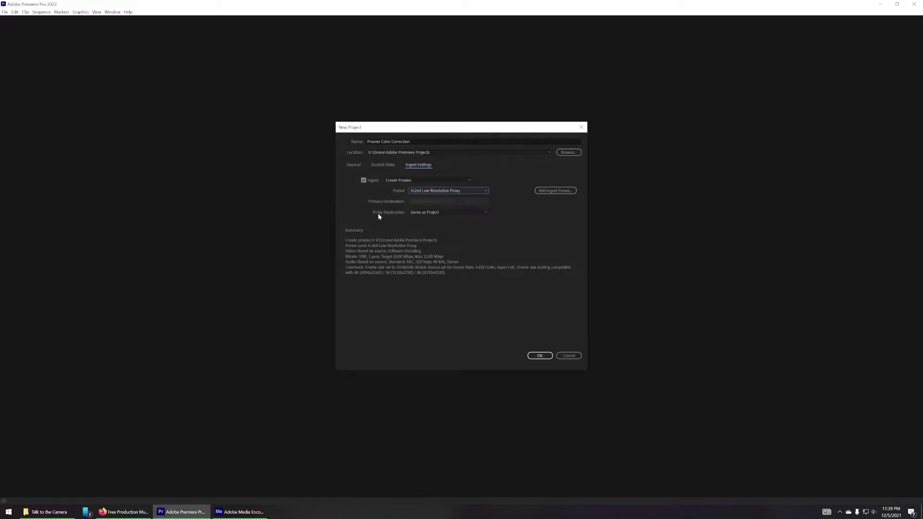
click(538, 355)
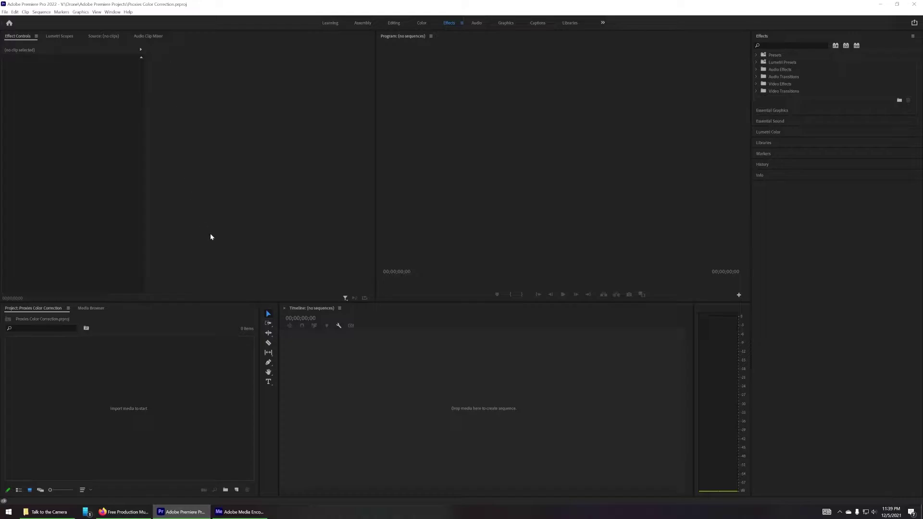
- Search the Media Browser for '079' to find DJI_0079.MP4
click(90, 308)
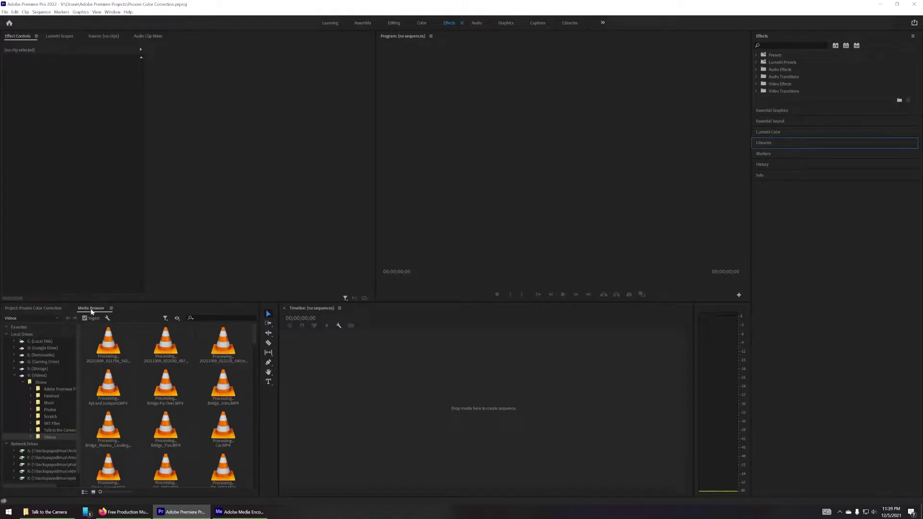
click(207, 319)
text(079)
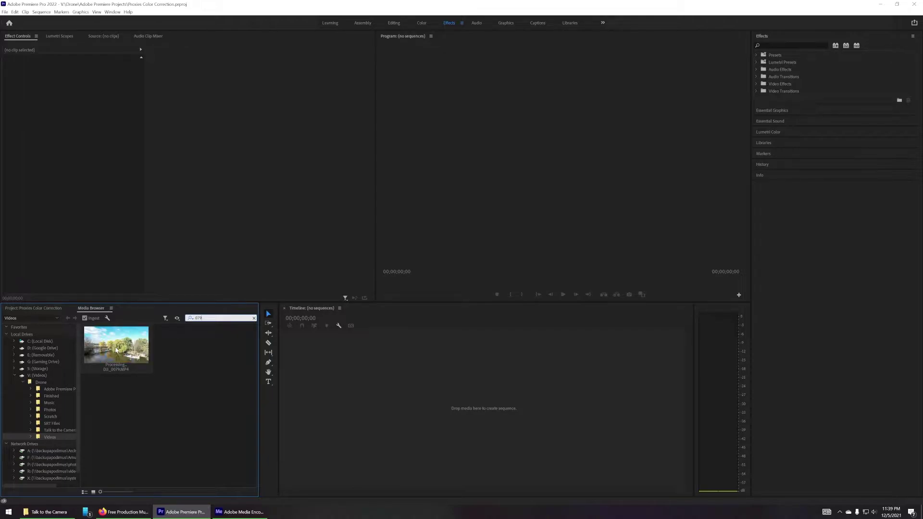
- Bring up the Edit > Preferences submenu
click(5, 11)
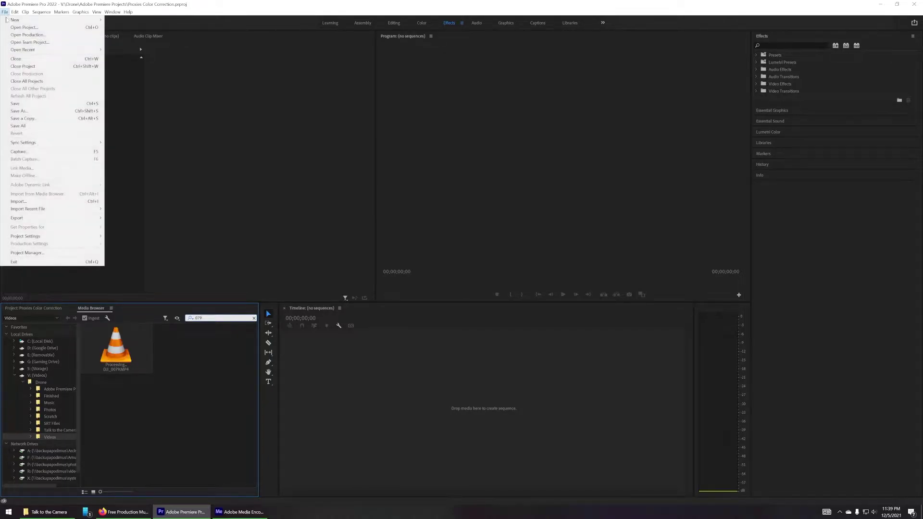
mouse_move(16, 13)
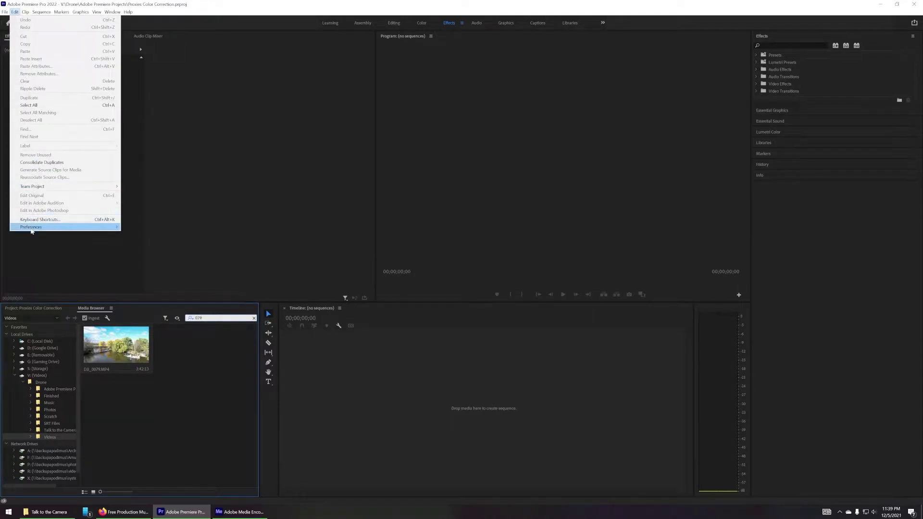
mouse_move(31, 231)
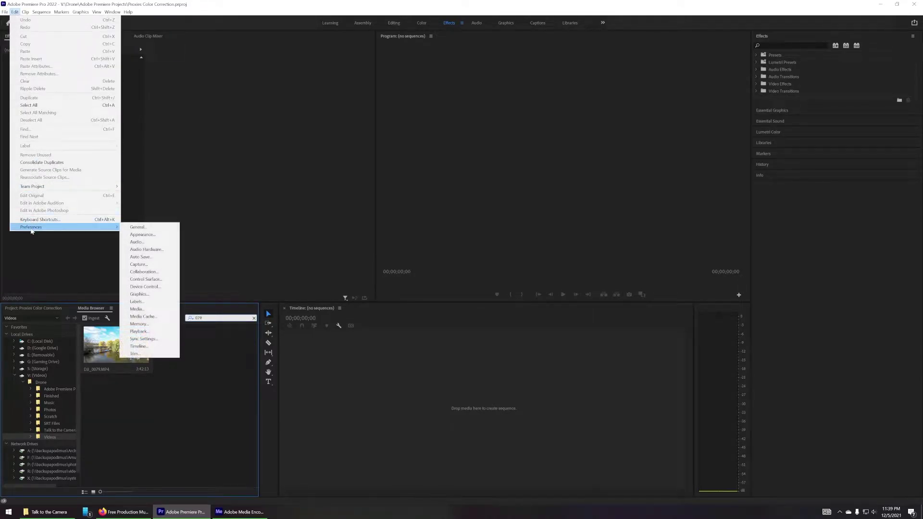
- In Media preferences, confirm Enable proxies is ticked and close with OK
click(145, 310)
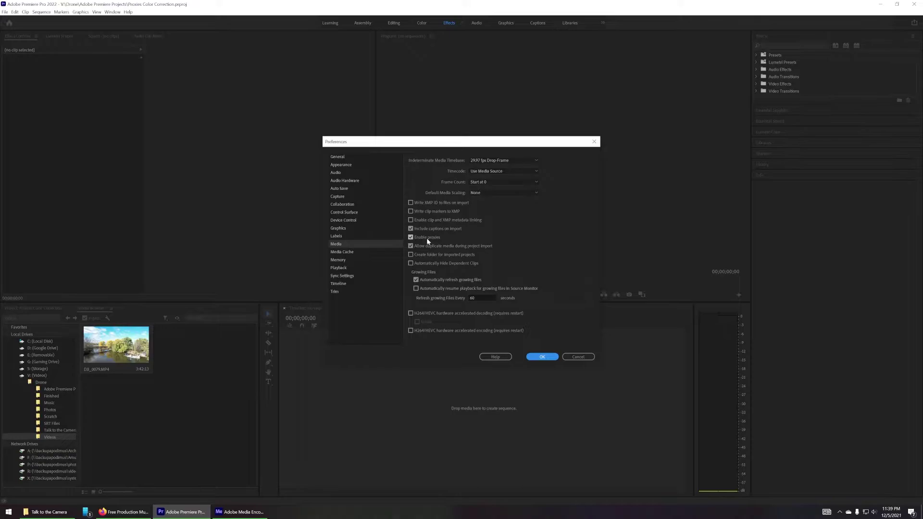
mouse_move(425, 239)
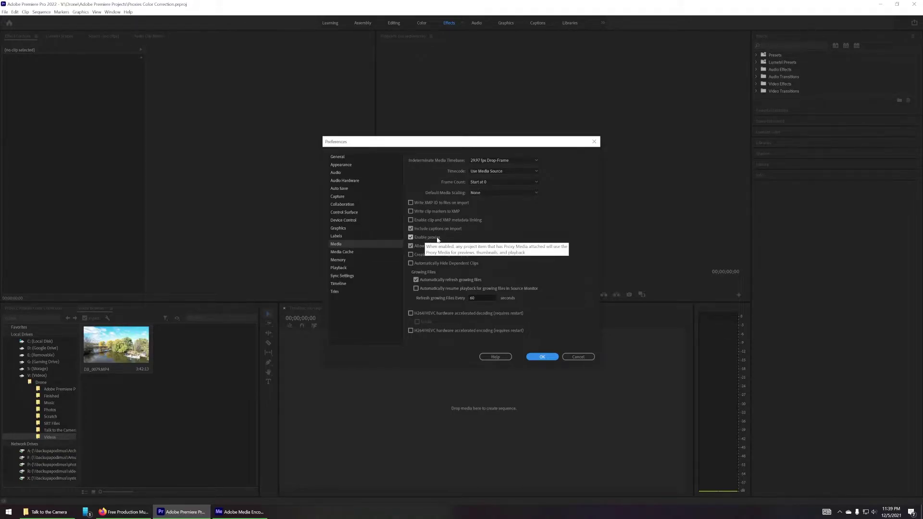
click(547, 357)
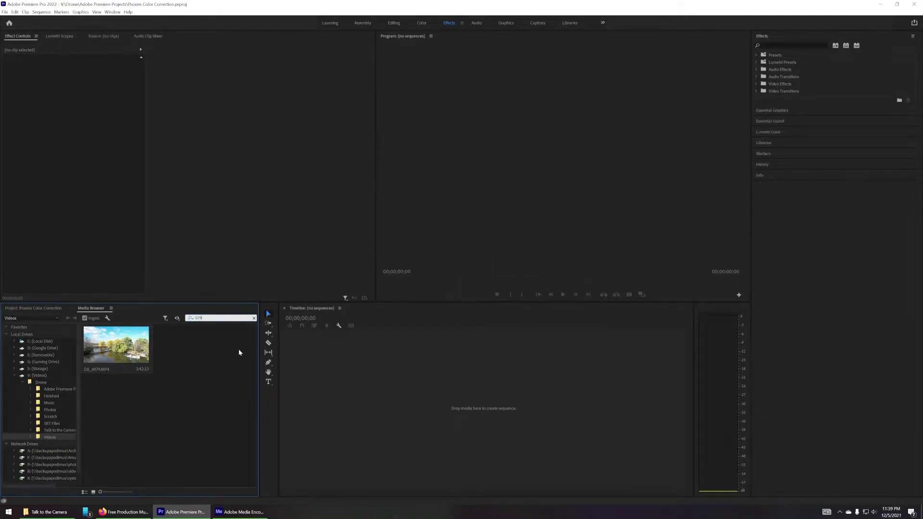
- Drag DJI_0079.MP4 onto the timeline to create its sequence, then check Media Encoder's proxy queue
drag(118, 348, 332, 379)
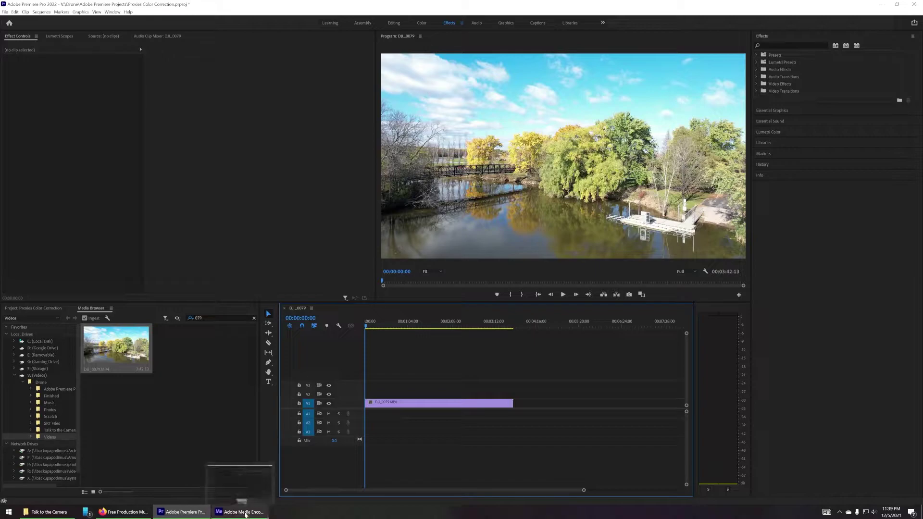
click(244, 512)
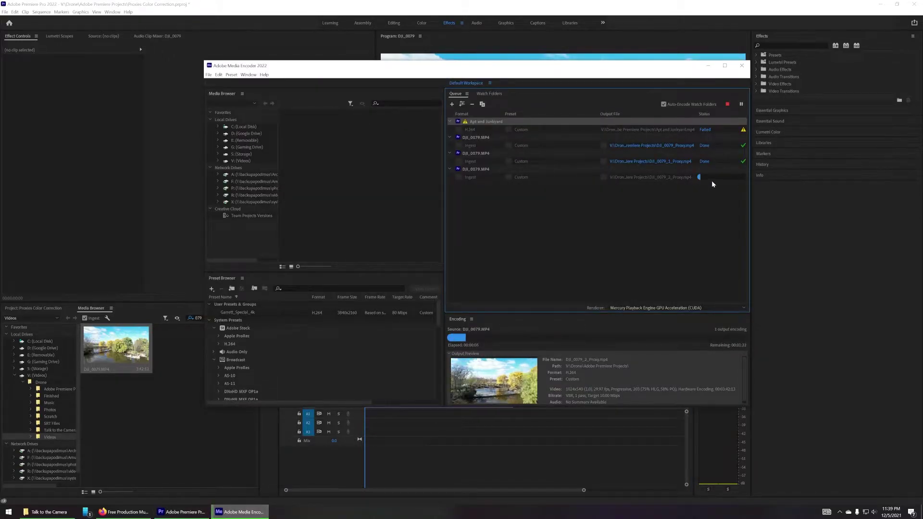
key(alt+Tab)
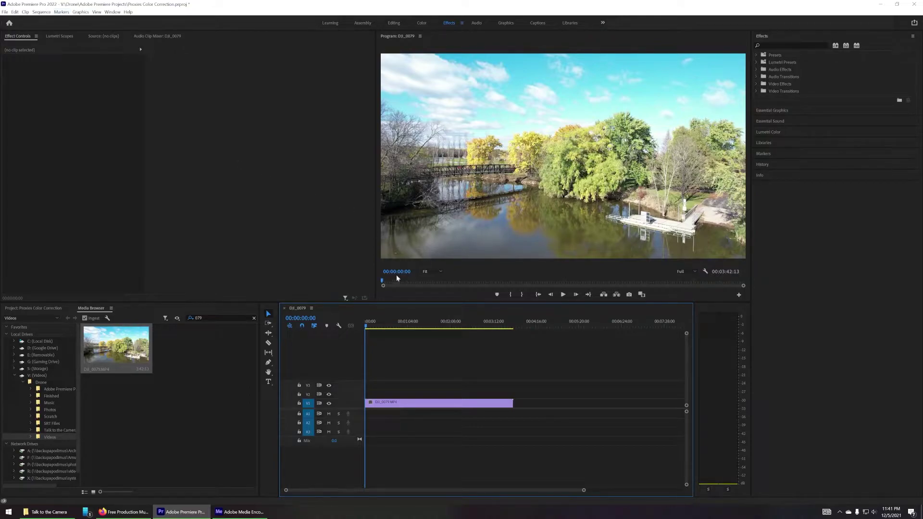
- Confirm the proxy encodes finished, return to Premiere, and scrub the clip's first 29 seconds
click(238, 512)
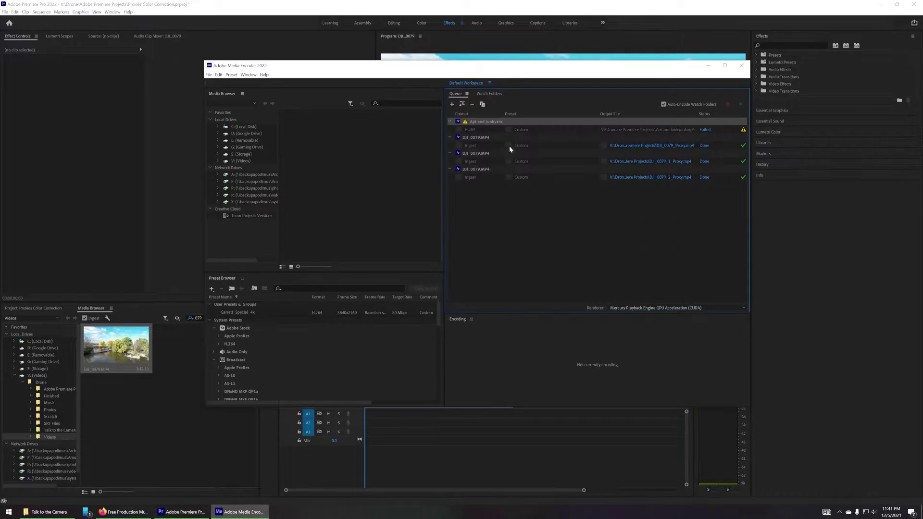
click(803, 242)
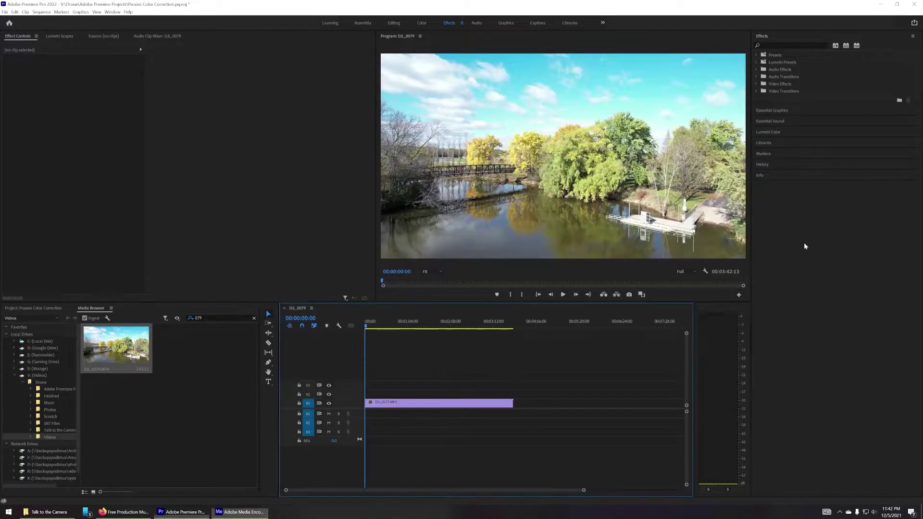
click(383, 283)
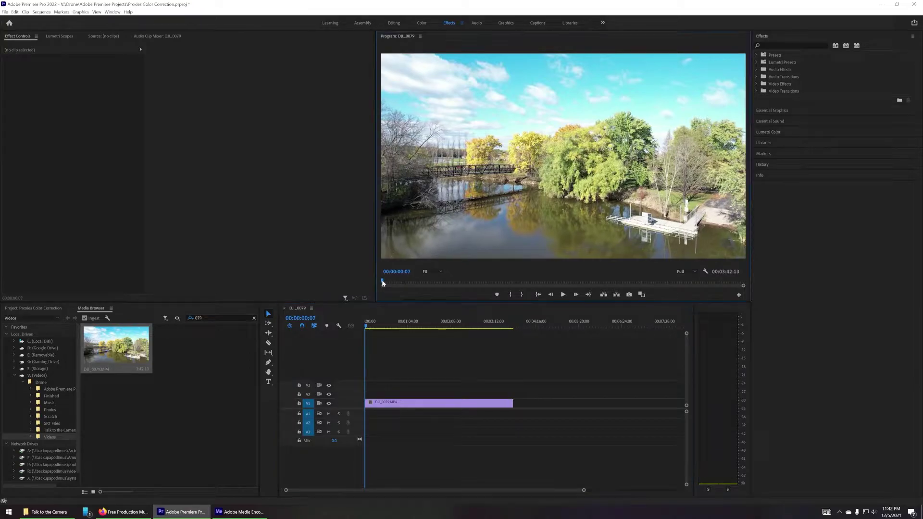
mouse_move(383, 283)
mouse_down()
mouse_move(543, 282)
mouse_move(617, 294)
mouse_move(382, 287)
mouse_up()
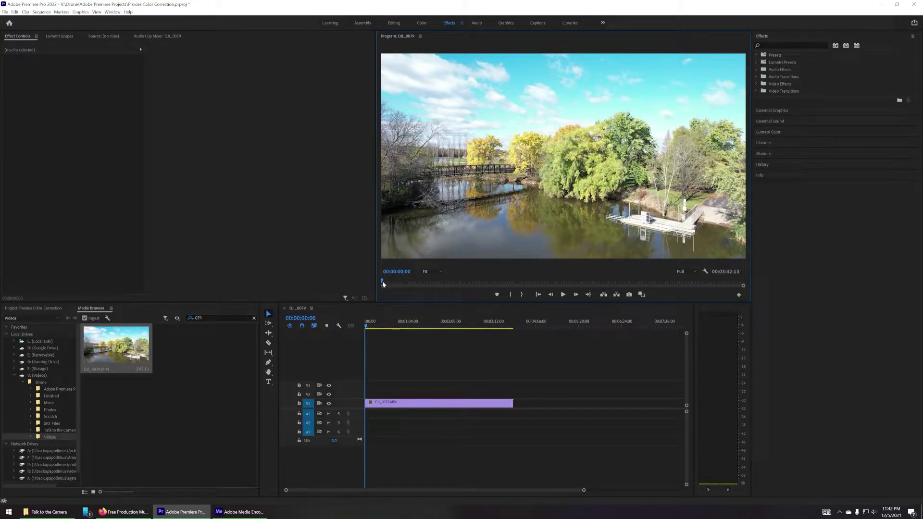
mouse_move(382, 282)
mouse_down()
mouse_move(416, 281)
mouse_move(382, 283)
mouse_up()
- In the Color workspace, set the DJI_0079 clip's exposure to 0.1 and lower its whites
click(408, 404)
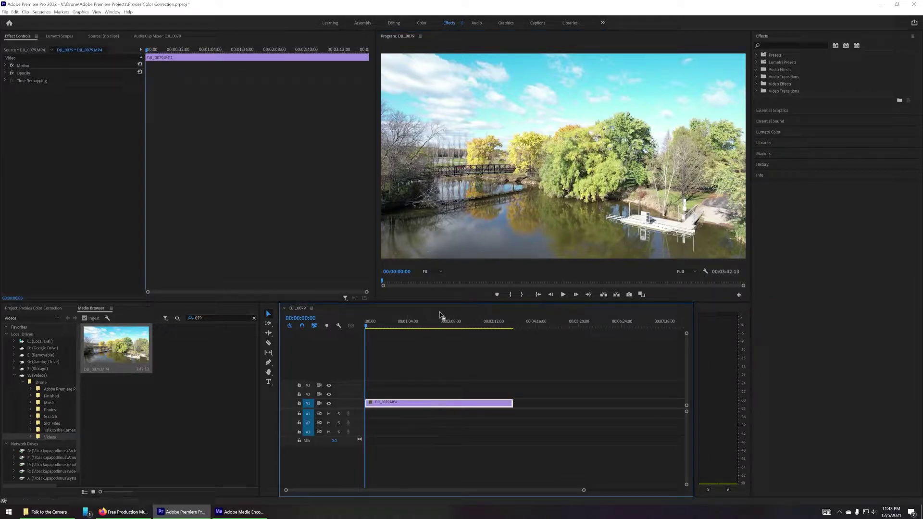
click(421, 24)
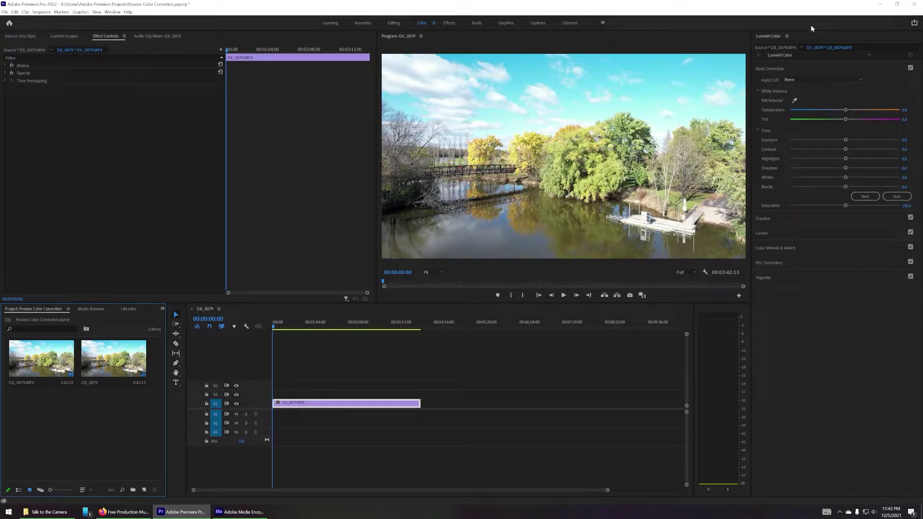
click(770, 69)
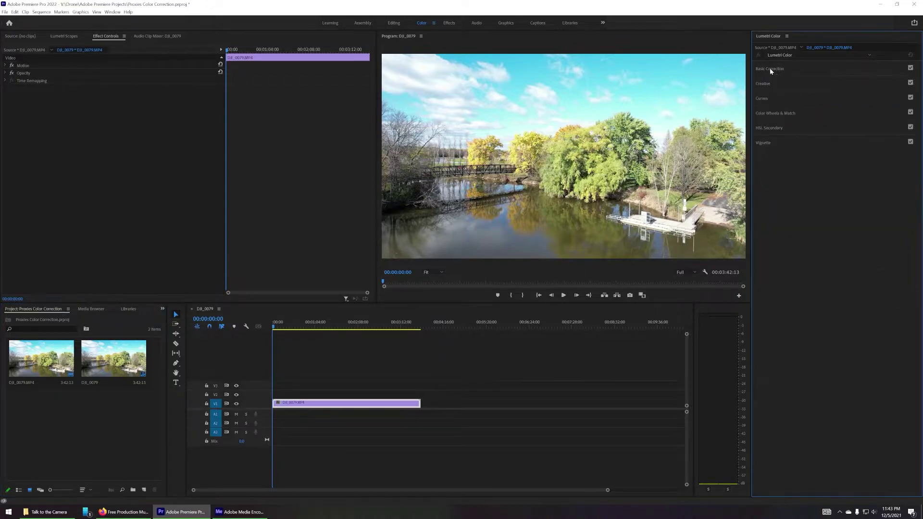
click(770, 69)
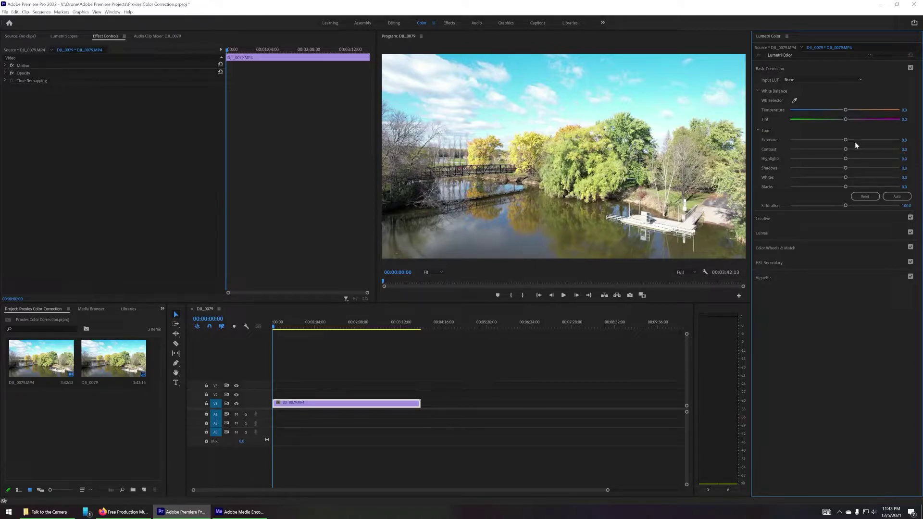
drag(846, 142, 823, 168)
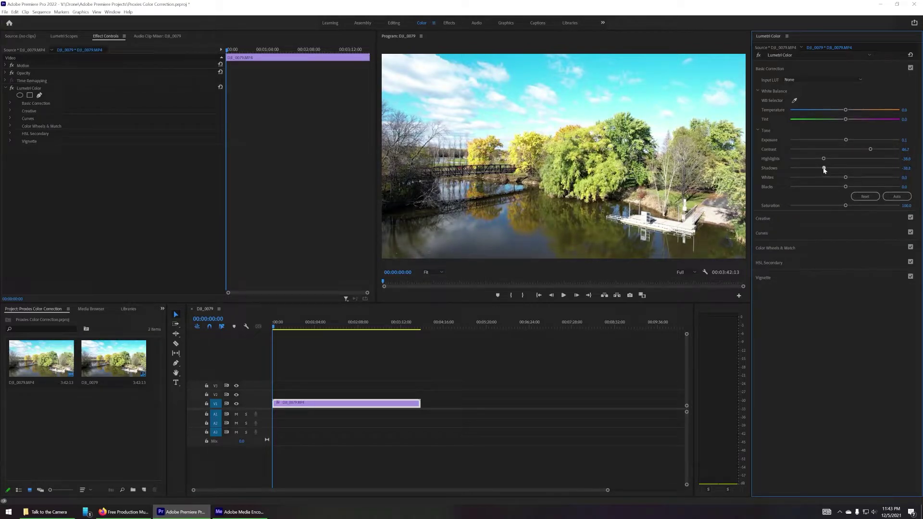
drag(846, 179, 813, 188)
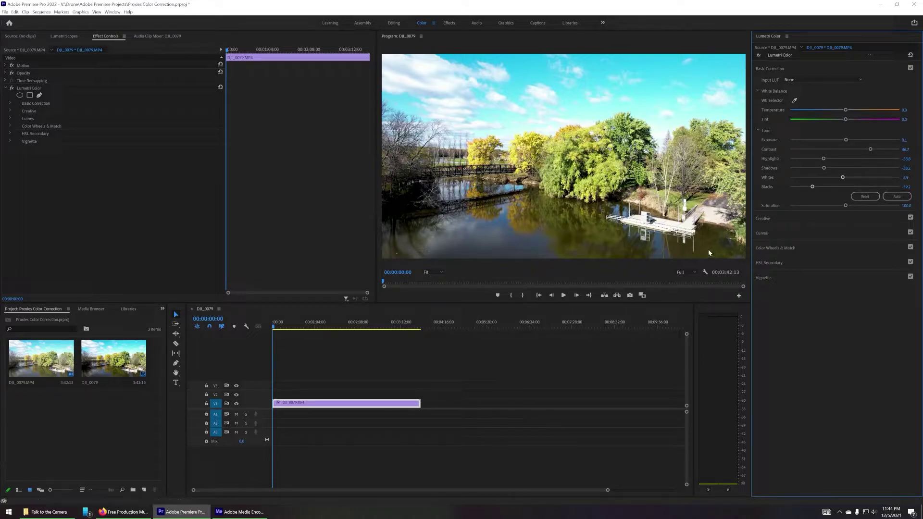
- Undo the tone adjustments and split the drone clip in two with the Razor Tool
key(ctrl+z)
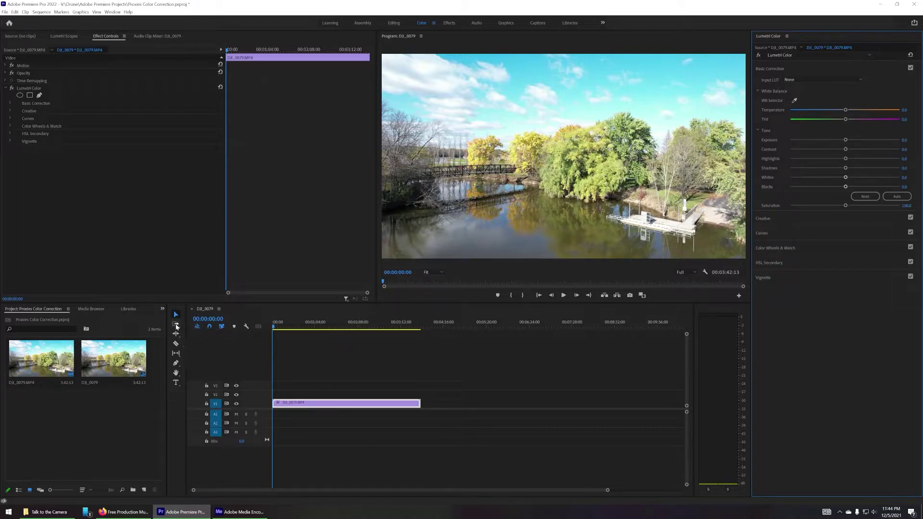
click(176, 344)
click(344, 403)
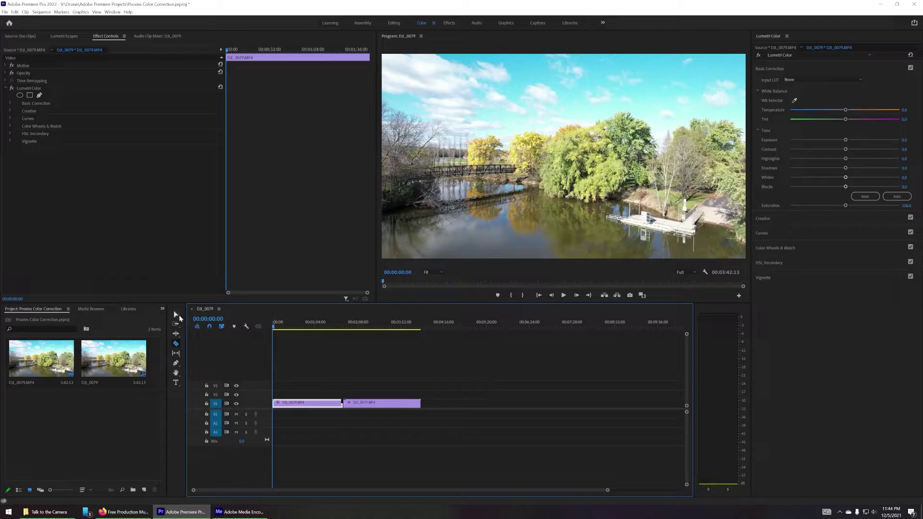
click(178, 315)
- Select each of the two clip pieces in turn on the timeline
mouse_move(350, 404)
mouse_down()
mouse_move(370, 404)
mouse_move(361, 404)
mouse_up()
click(320, 404)
click(357, 405)
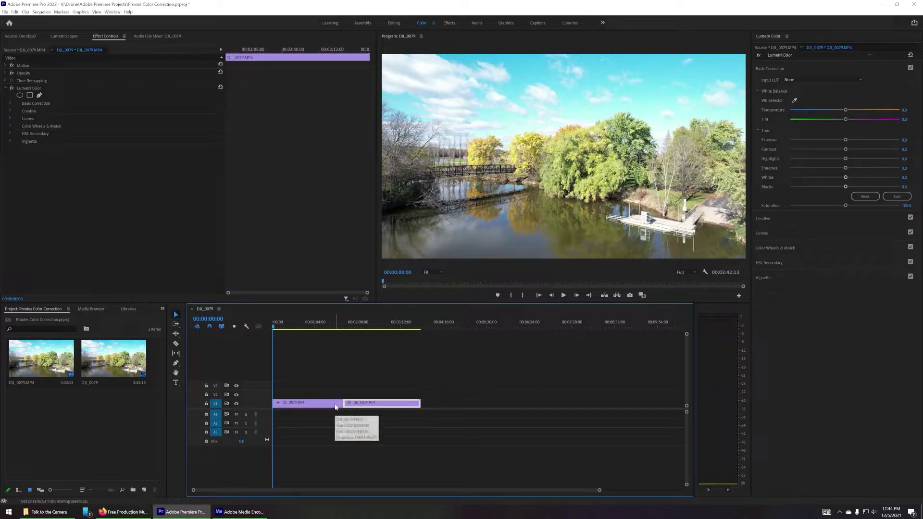
- Select both DJI_0079 clip pieces and choose Nest from their context menu
shift+click(335, 406)
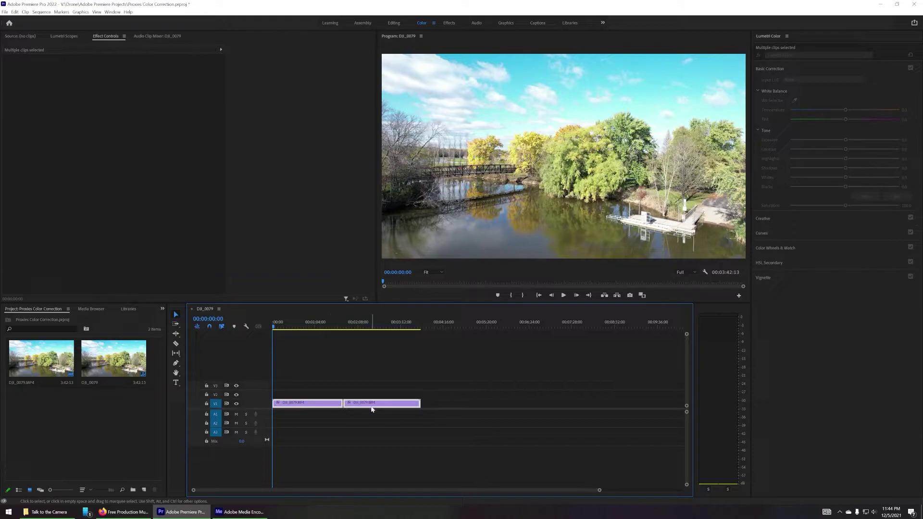
right_click(331, 405)
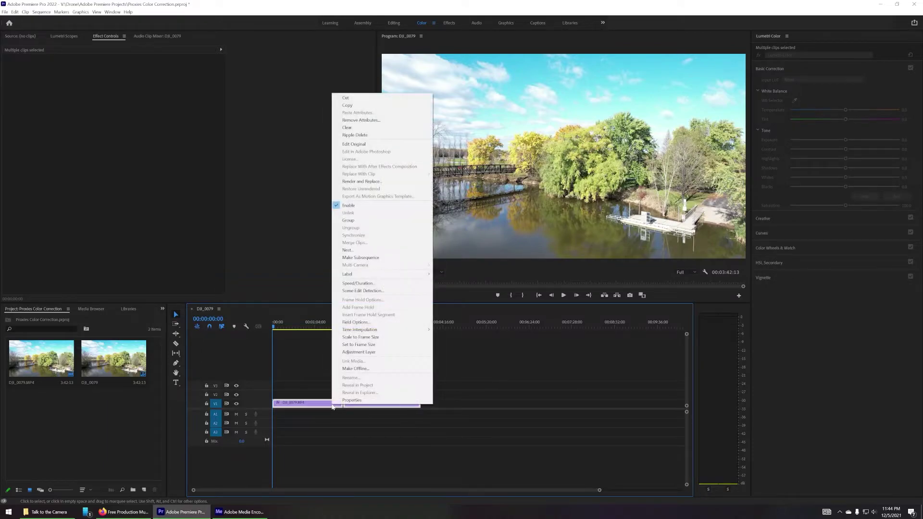
click(380, 252)
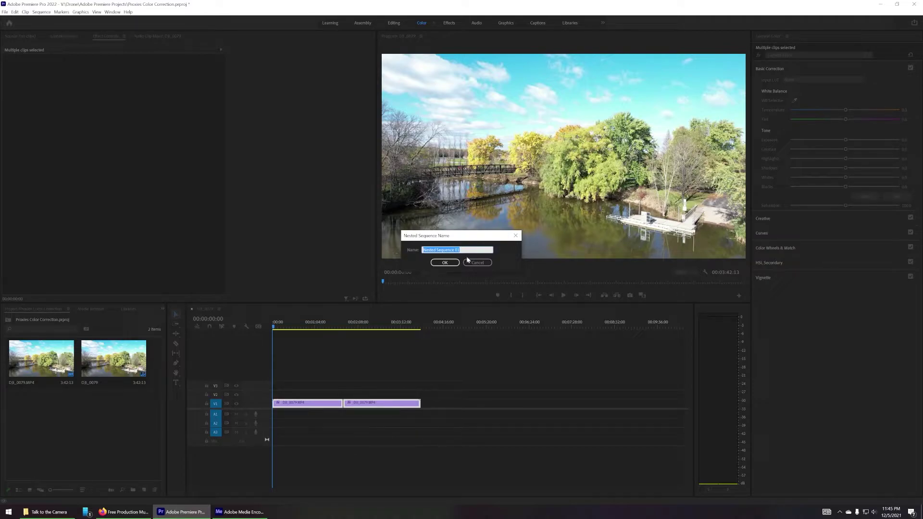
- Accept the default Nested Sequence 01 name, select the nested clip, and bring up Firefox
click(439, 262)
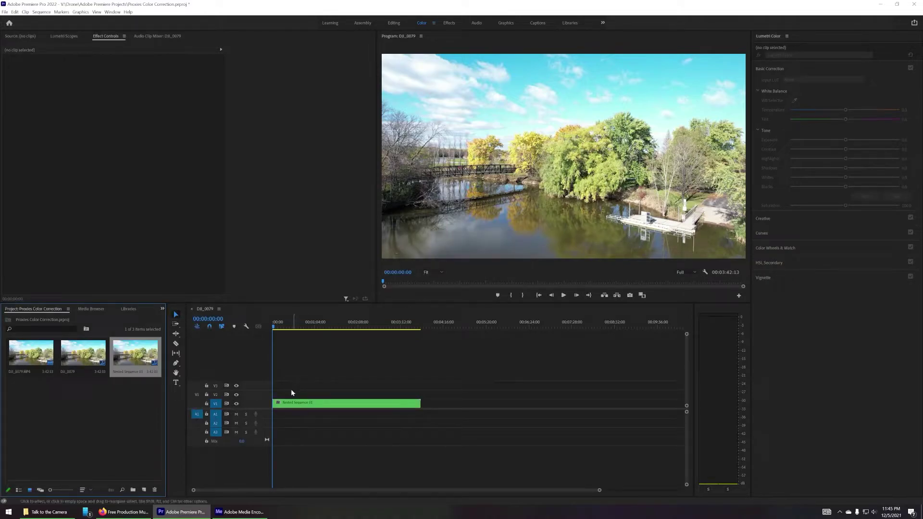
click(366, 406)
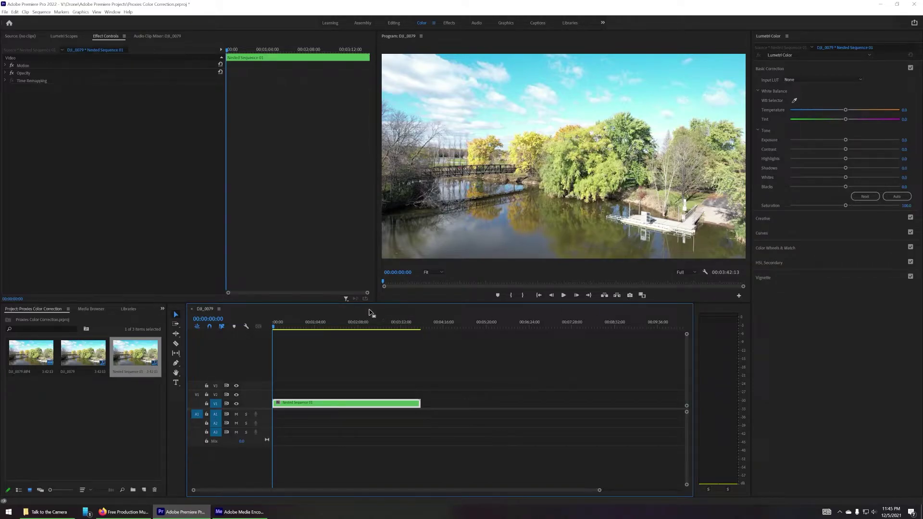
click(126, 511)
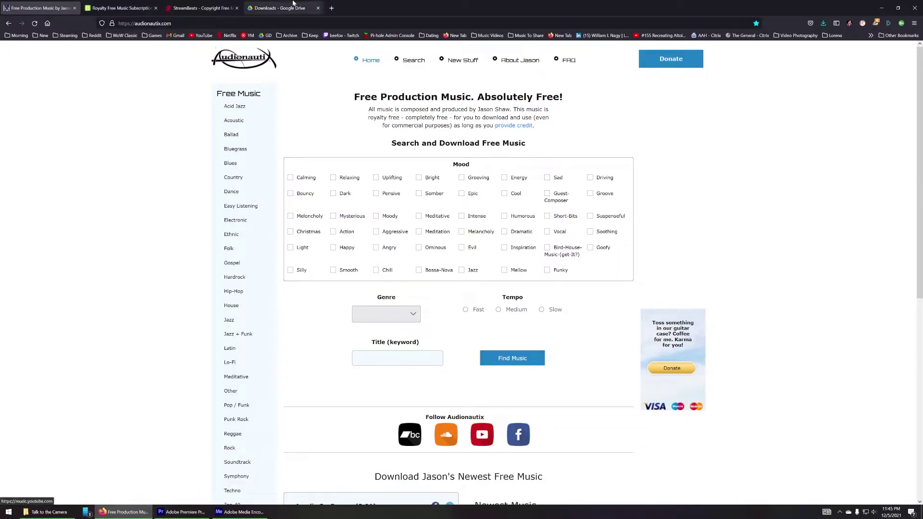
- Close the Downloads - Google Drive tab and switch to the StreamBeats tab
click(318, 8)
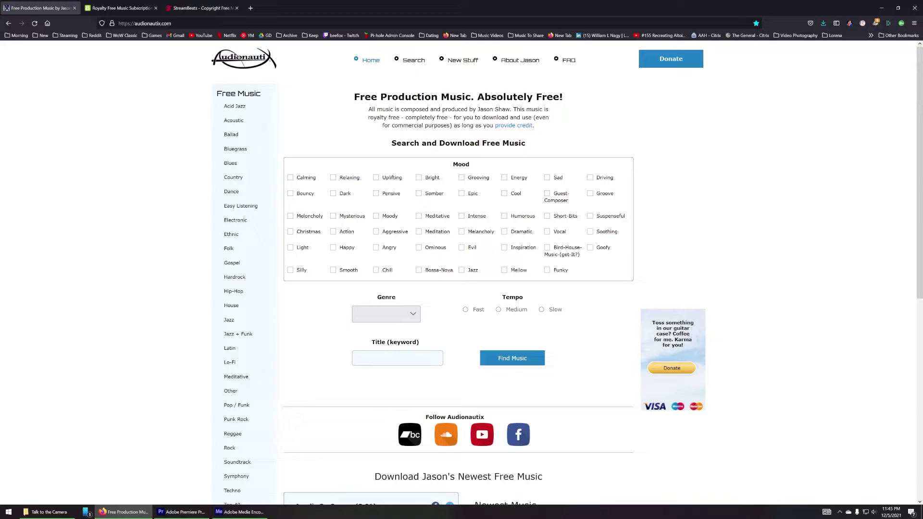
click(200, 8)
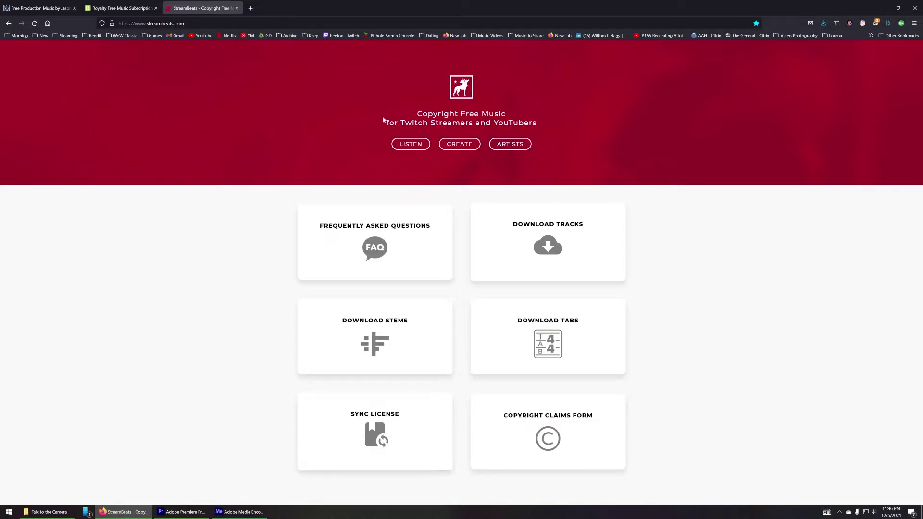
- Browse StreamBeats' LISTEN genre categories, then open the Download Tracks Google Drive folder from CREATE
click(403, 143)
scroll(685, 216, down, 1)
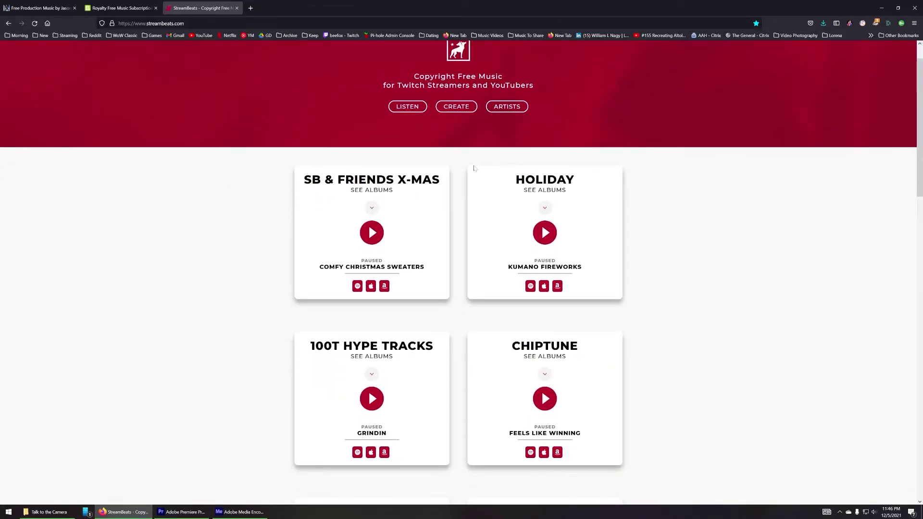
scroll(641, 208, down, 5)
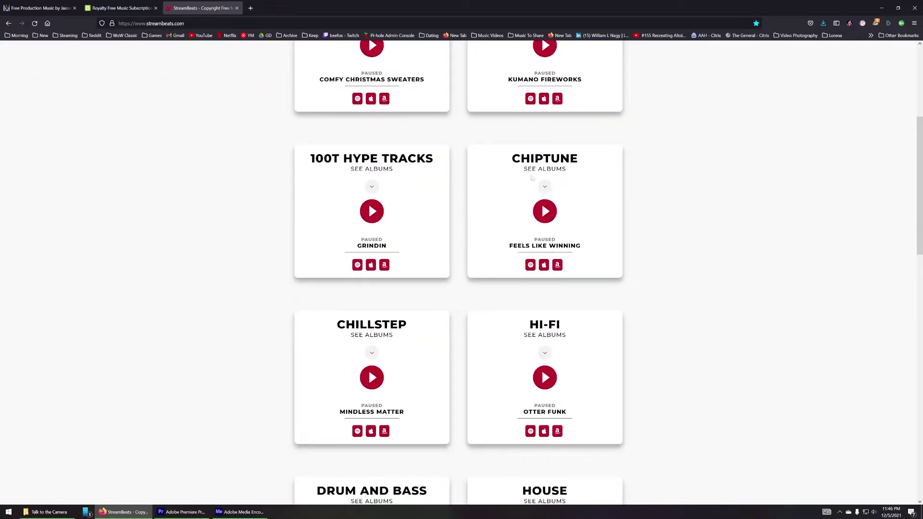
scroll(554, 196, down, 8)
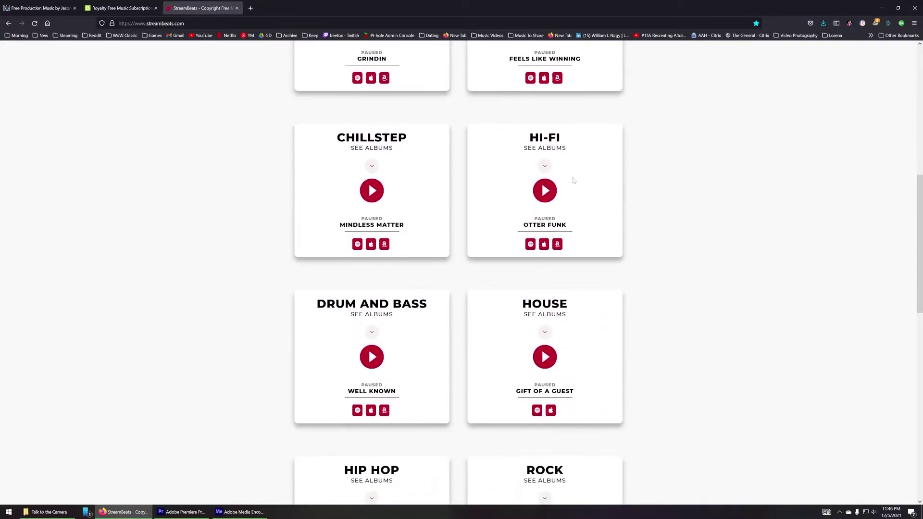
scroll(549, 218, down, 7)
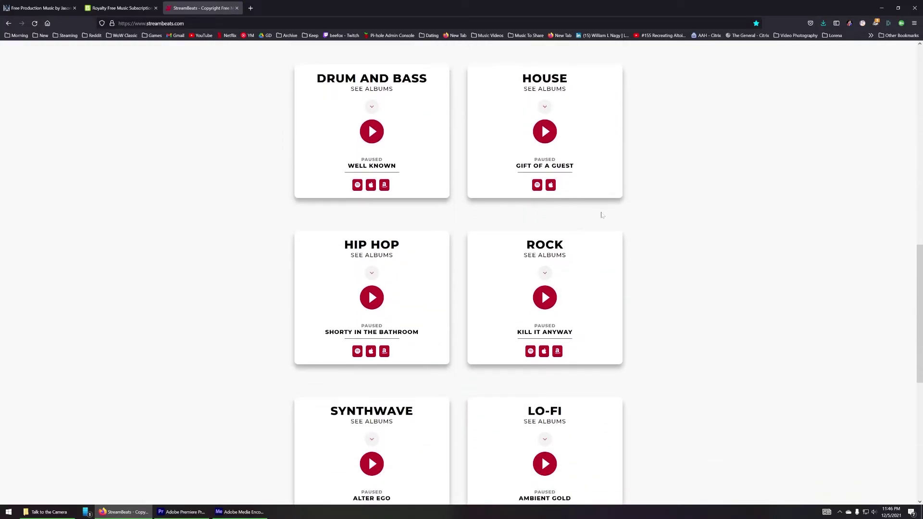
scroll(666, 253, down, 5)
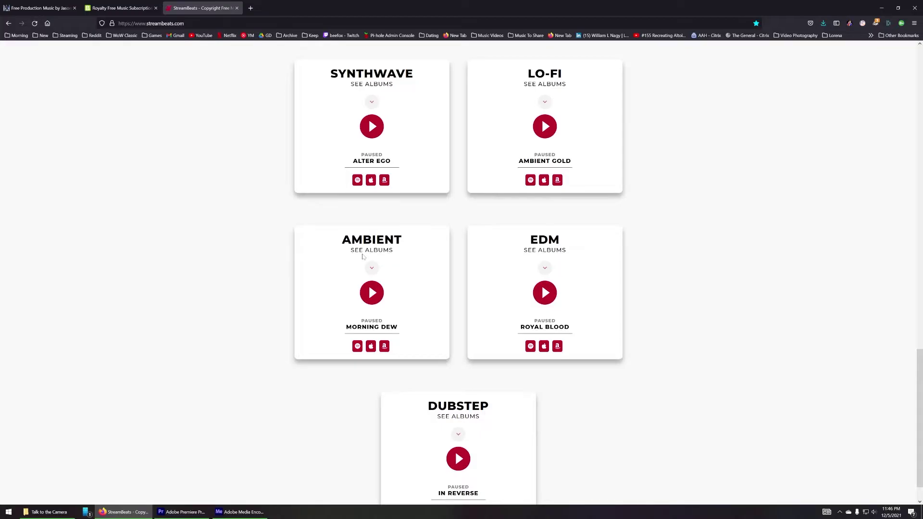
scroll(366, 250, up, 9)
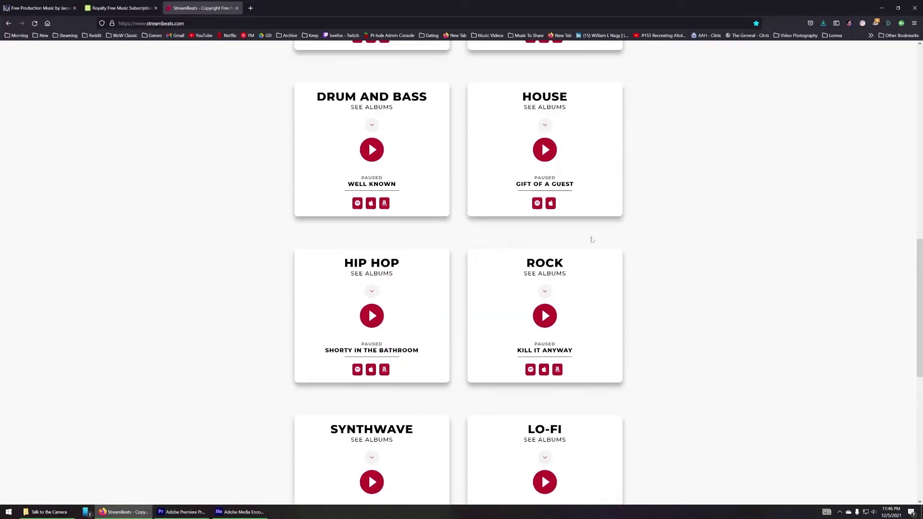
scroll(592, 240, up, 7)
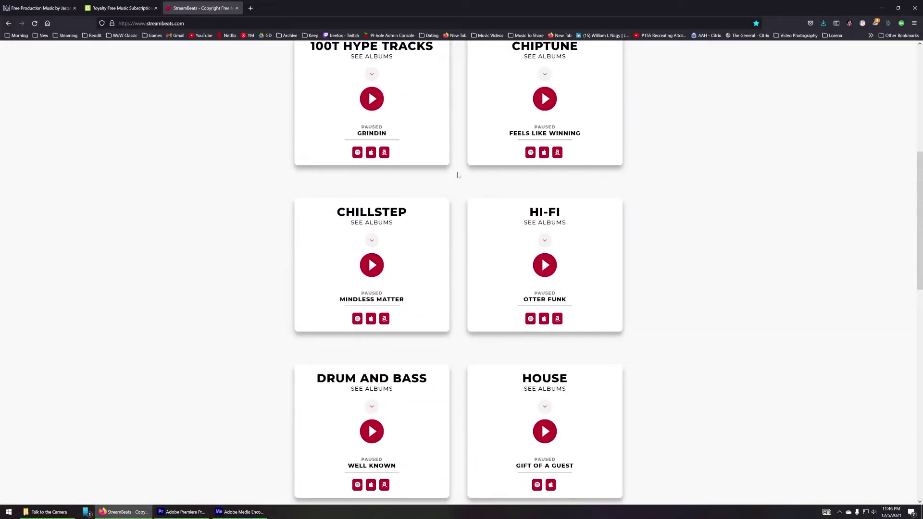
scroll(401, 231, up, 8)
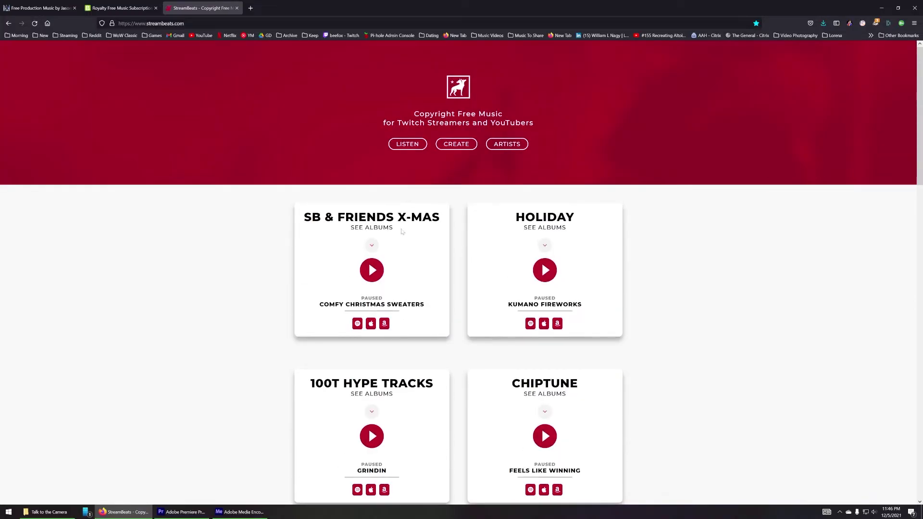
click(458, 149)
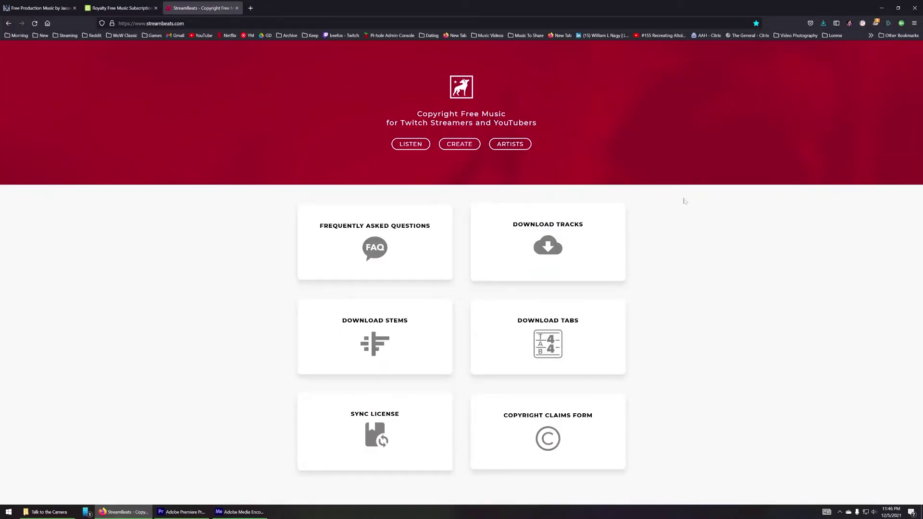
click(547, 238)
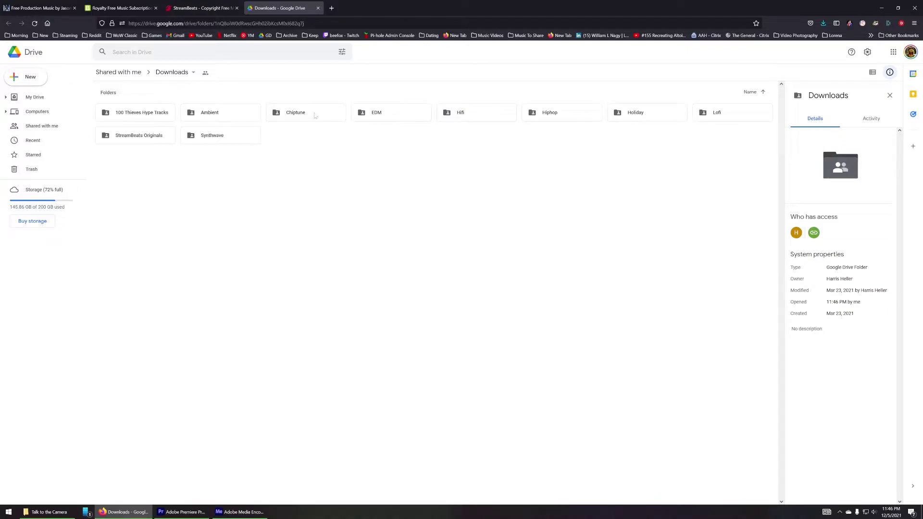
- Return from the Google Drive Downloads folder to the StreamBeats create page with Ctrl+Shift+Tab
key(ctrl+shift+Tab)
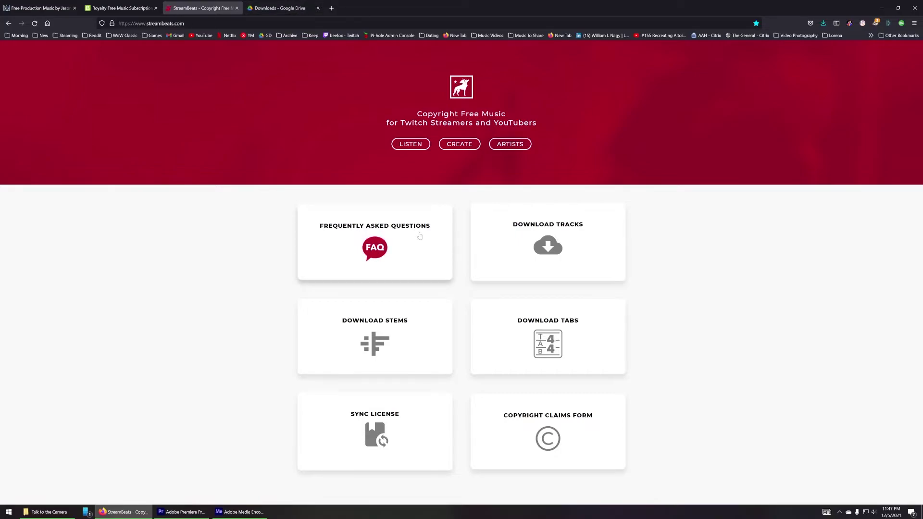
- Page through Bensound's Electronica tracks, check the €139/€390 subscription plans, then return to Audionautix
click(121, 7)
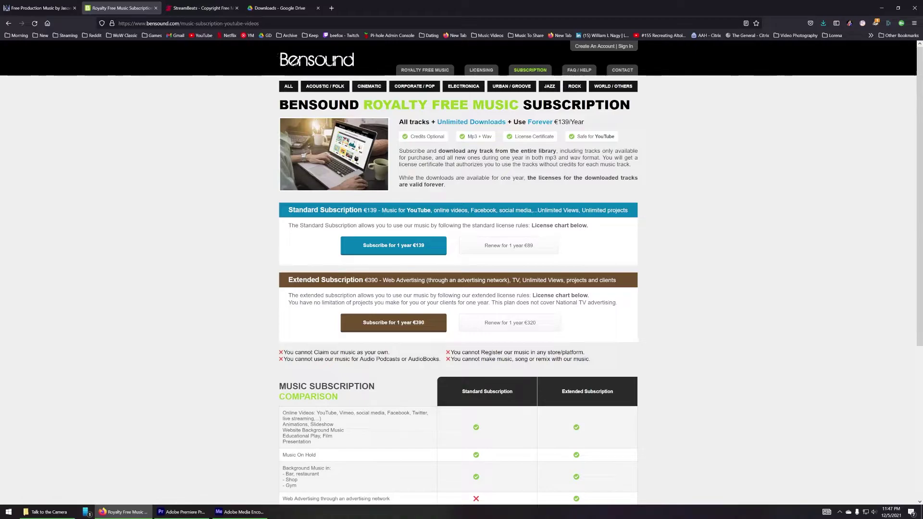
click(289, 86)
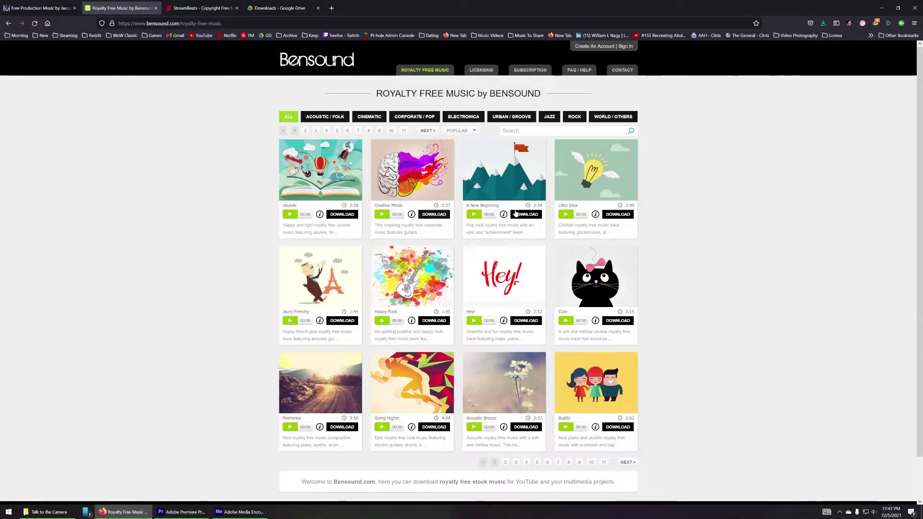
click(458, 118)
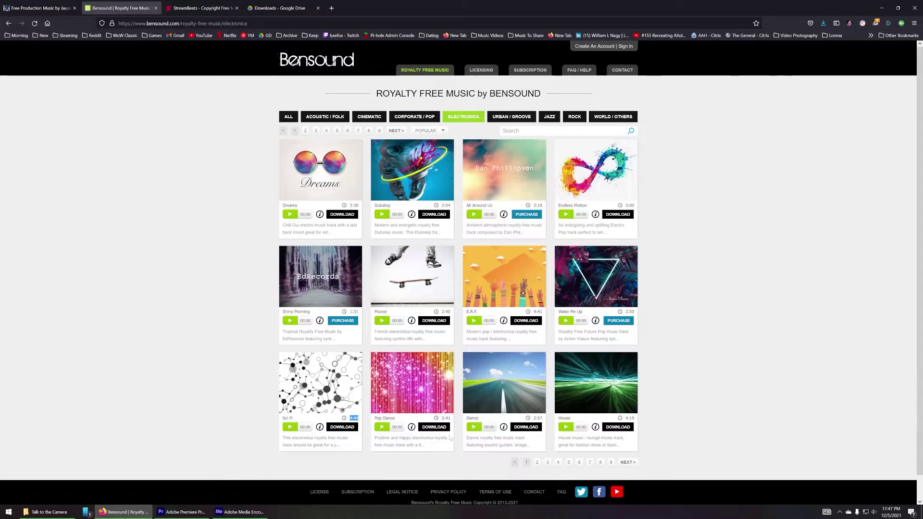
click(537, 463)
click(546, 462)
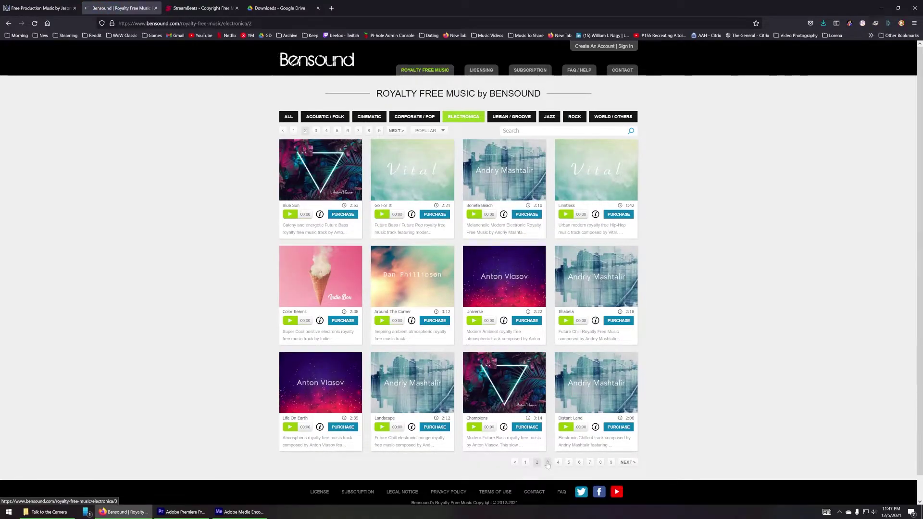
click(525, 462)
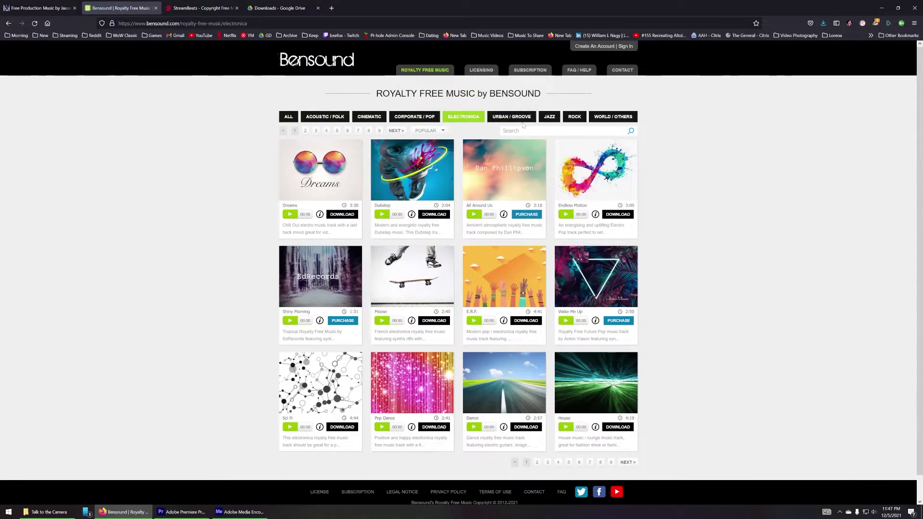
click(524, 71)
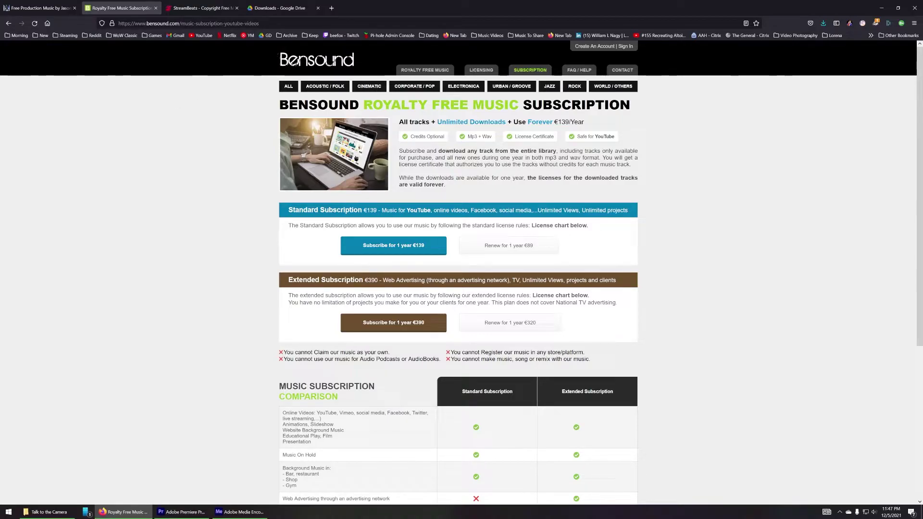
click(28, 6)
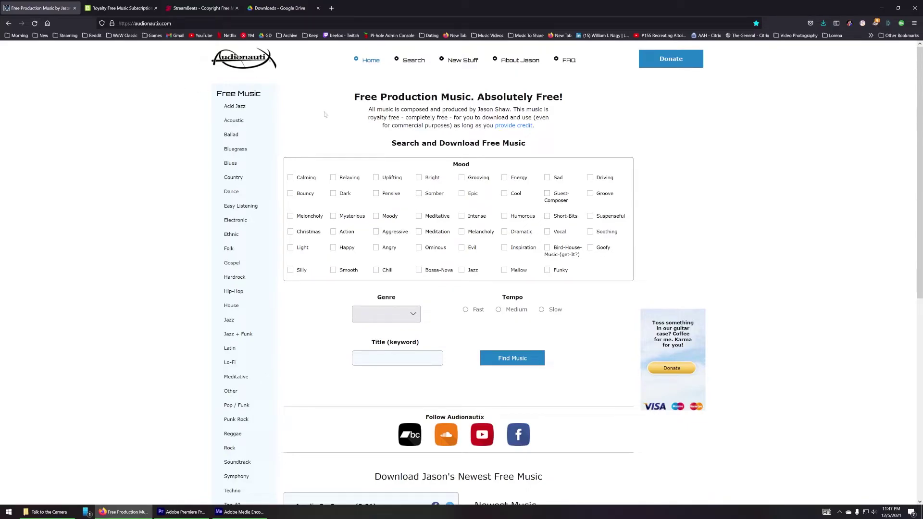
- Tick the Bouncy and Calming mood checkboxes and review the commercial-use credit note
scroll(242, 216, down, 3)
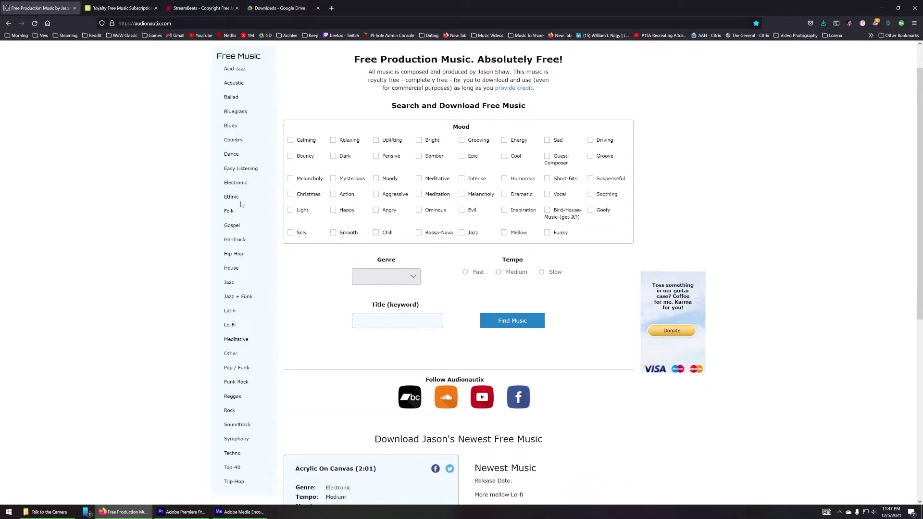
scroll(233, 344, up, 3)
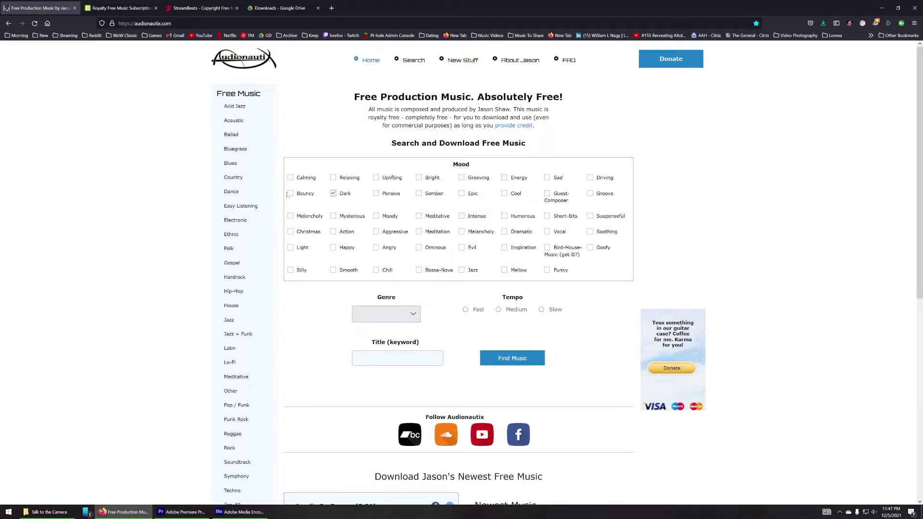
click(290, 193)
click(290, 178)
drag(535, 117, 458, 126)
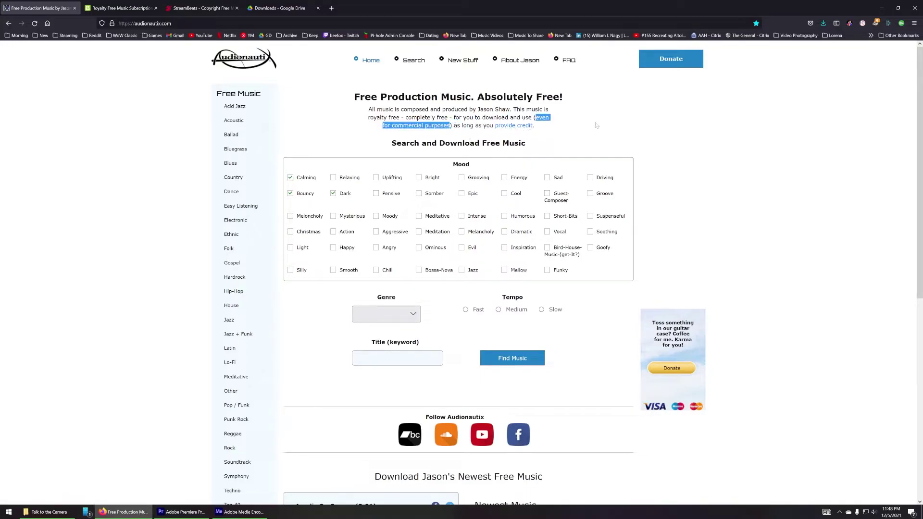
click(549, 129)
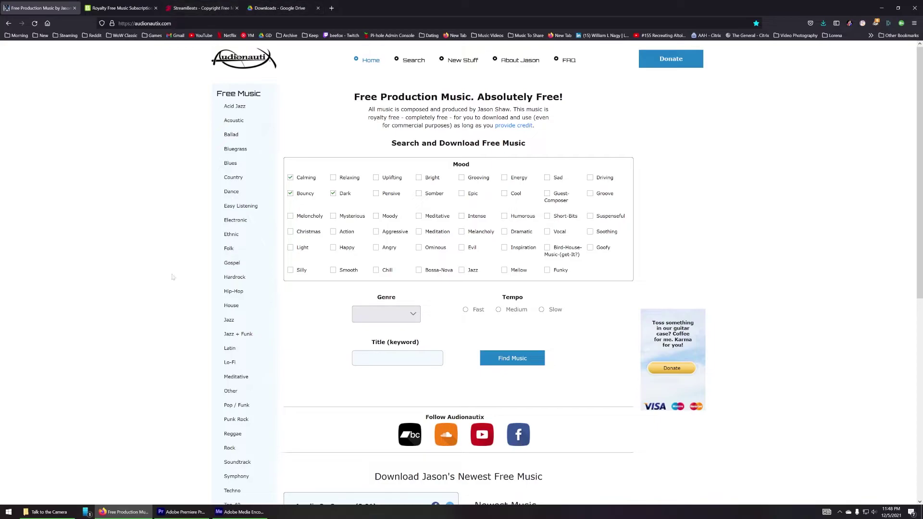
- Place AcousticShuffle.mp3 from Media Browser's Music > Audionautix folder on track A1 at the start
click(181, 512)
click(92, 309)
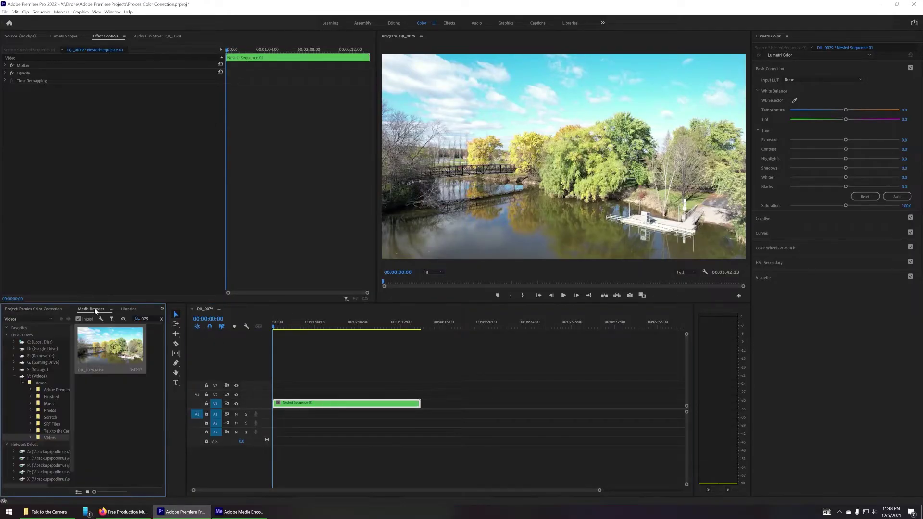
click(49, 404)
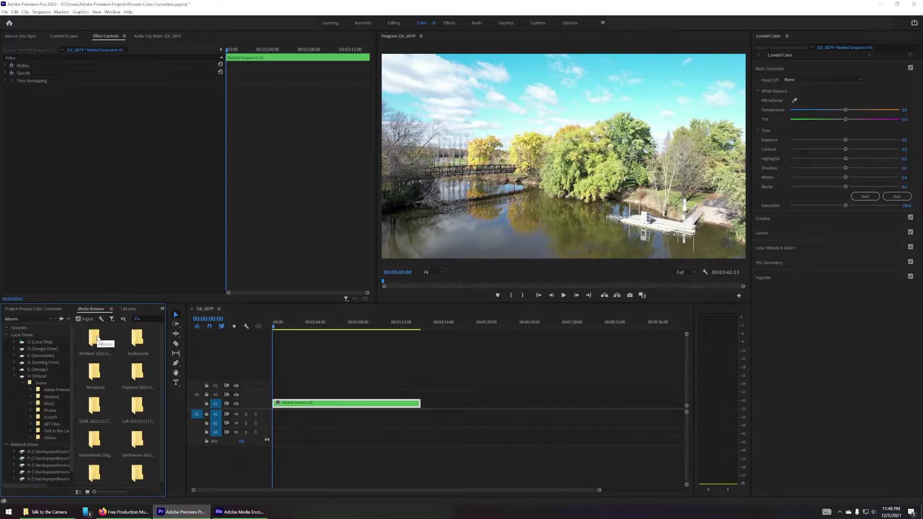
click(139, 345)
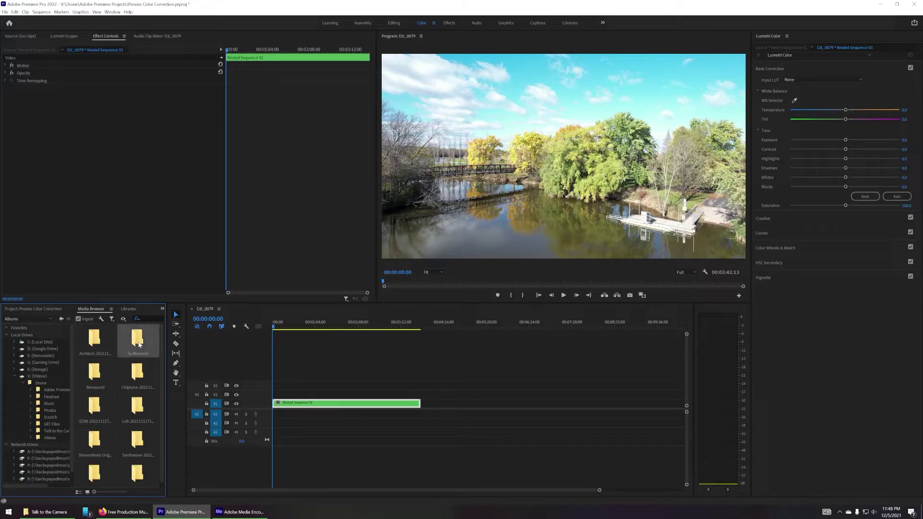
double_click(139, 344)
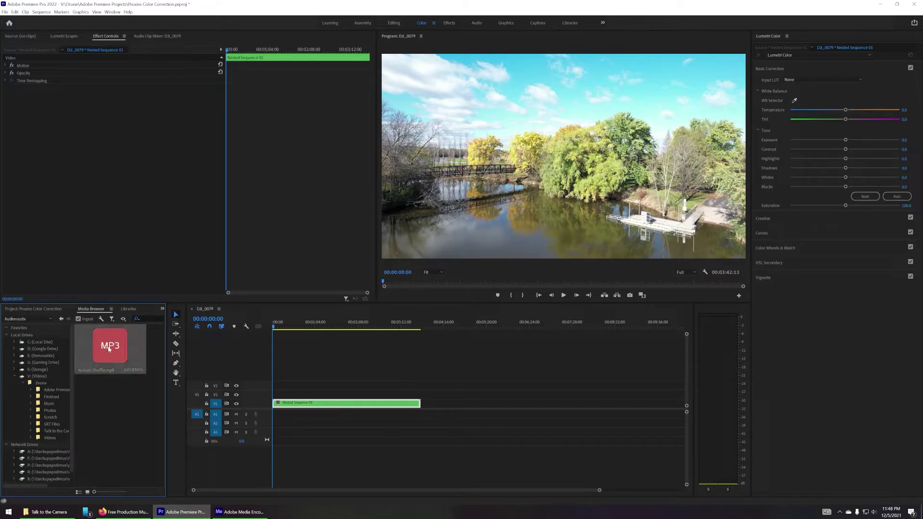
drag(110, 349, 291, 417)
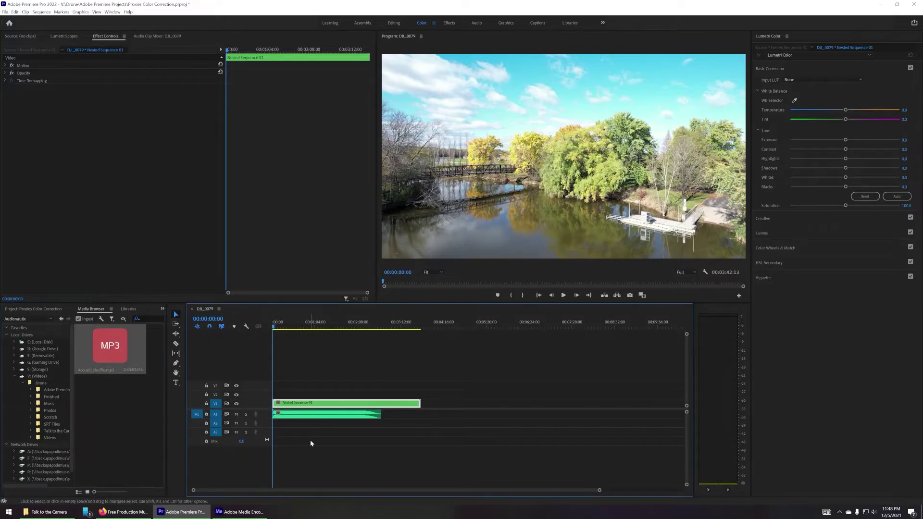
- Select the new music clip and briefly play the sequence to preview it
click(285, 418)
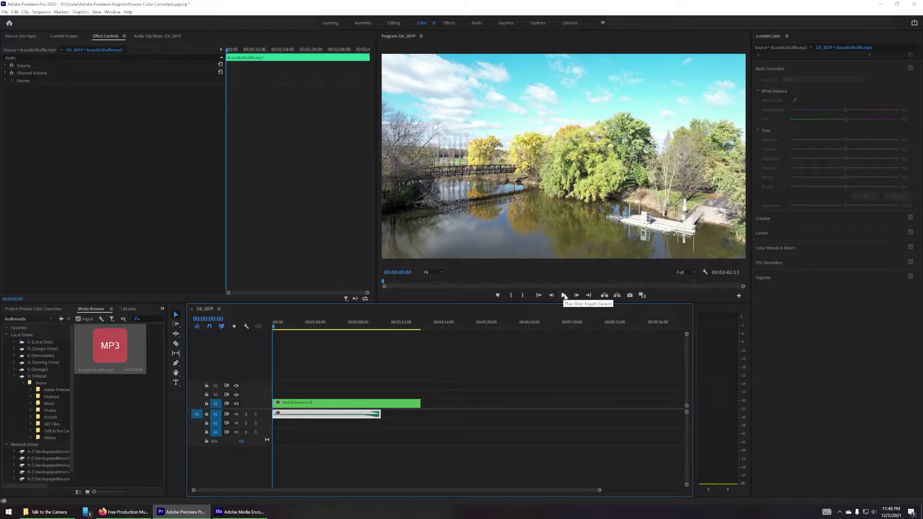
click(565, 295)
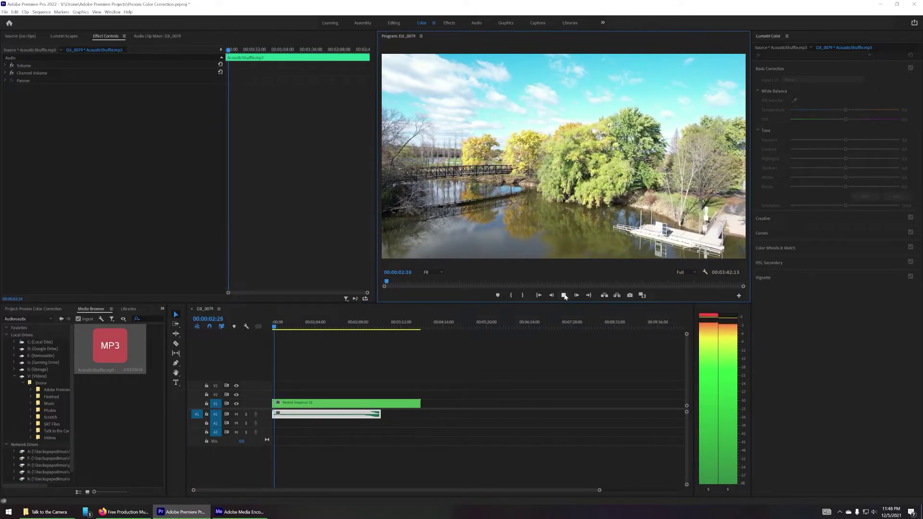
click(564, 296)
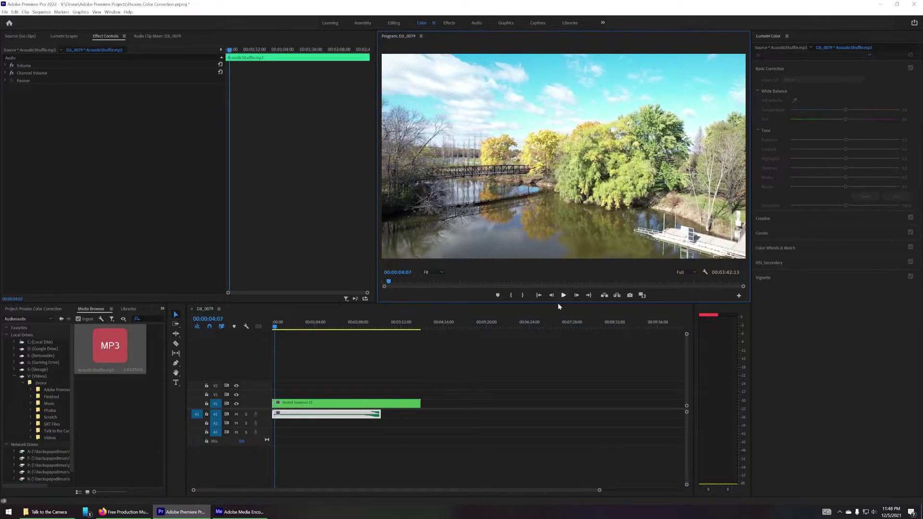
- Lower the AcousticShuffle.mp3 clip's audio gain by about -2 dB, then deselect it
right_click(284, 415)
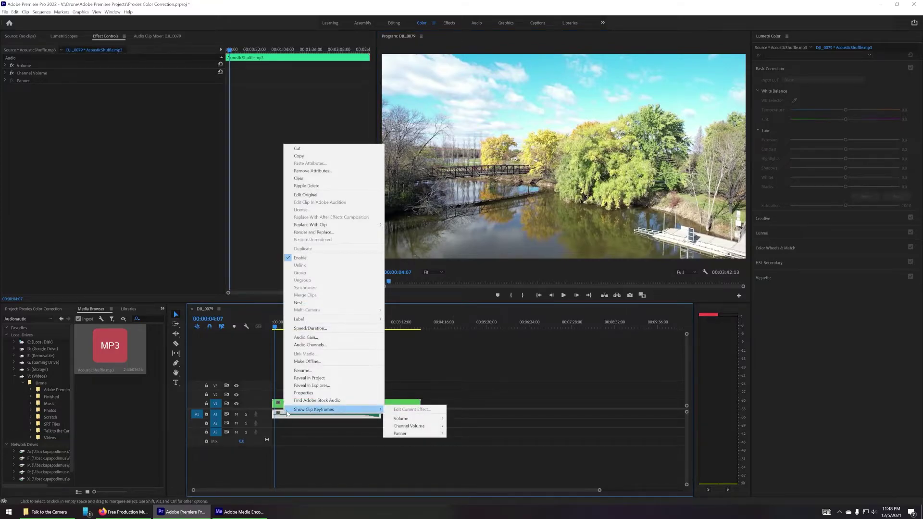
click(331, 341)
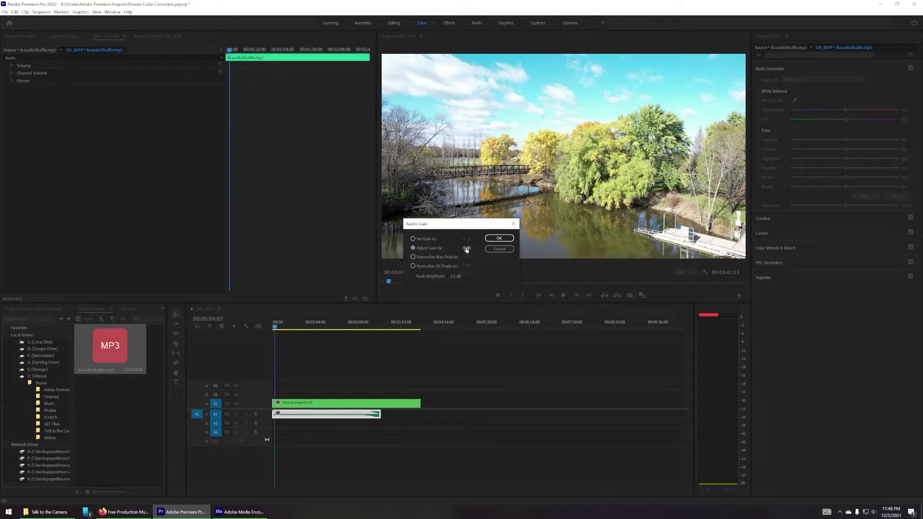
drag(467, 250, 432, 252)
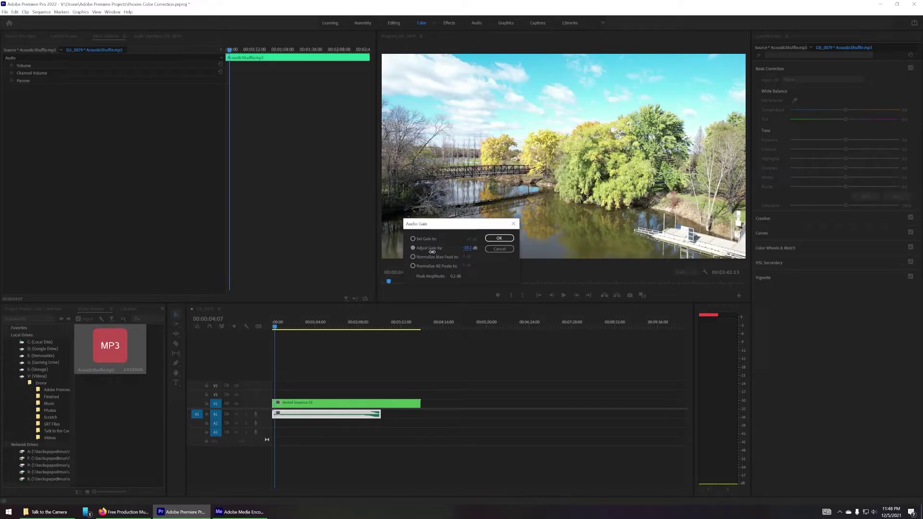
click(499, 238)
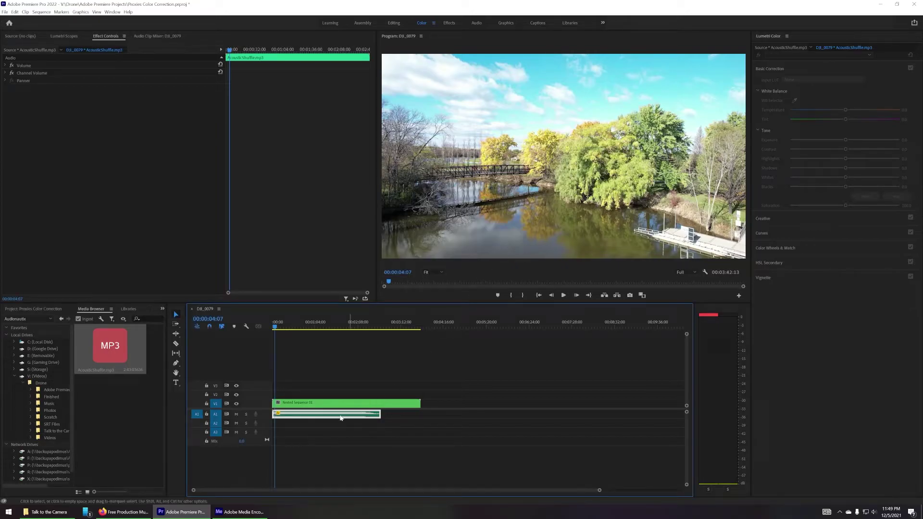
click(297, 435)
key(Home)
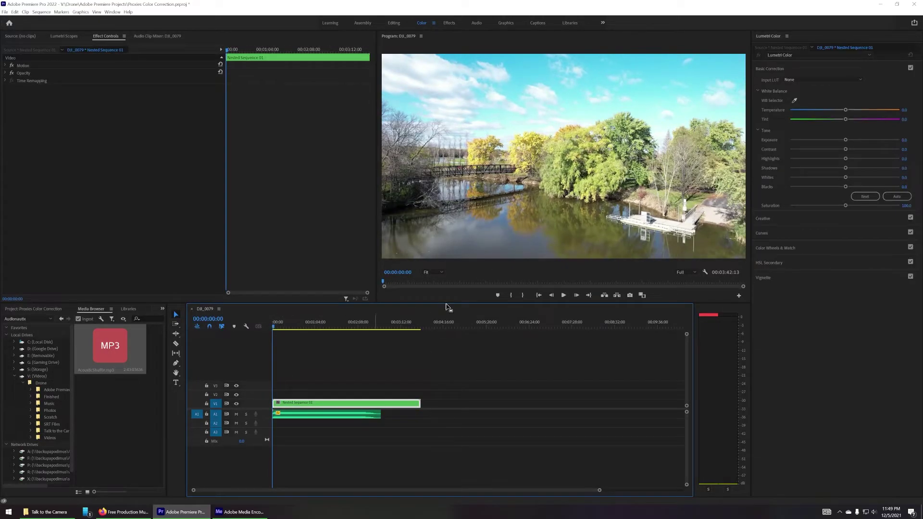
click(563, 294)
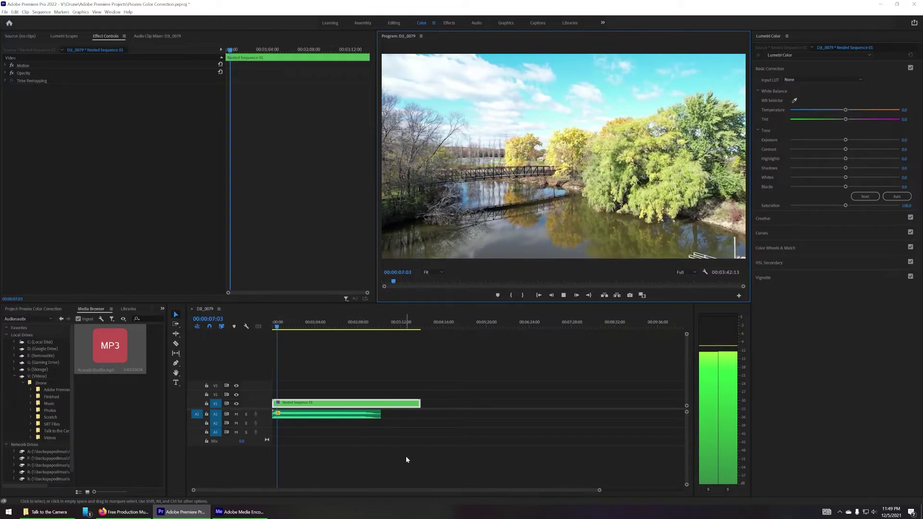
click(566, 298)
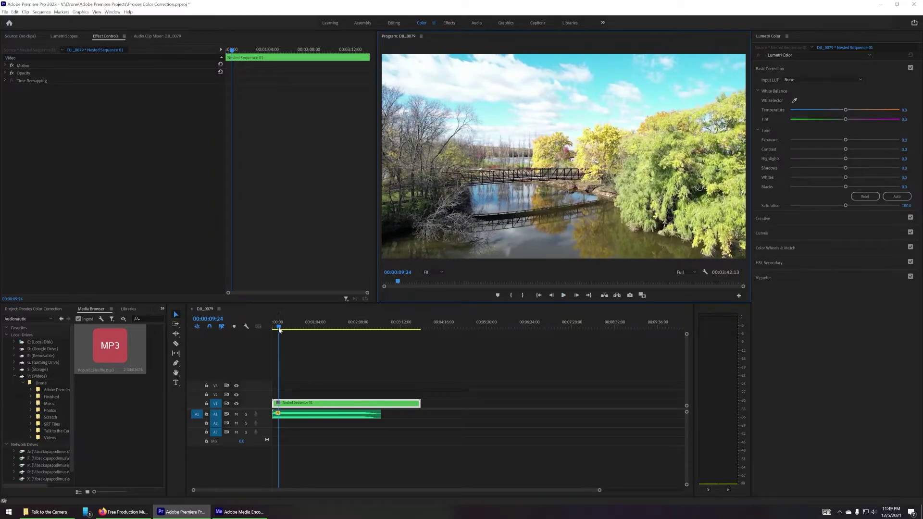
drag(279, 327, 263, 327)
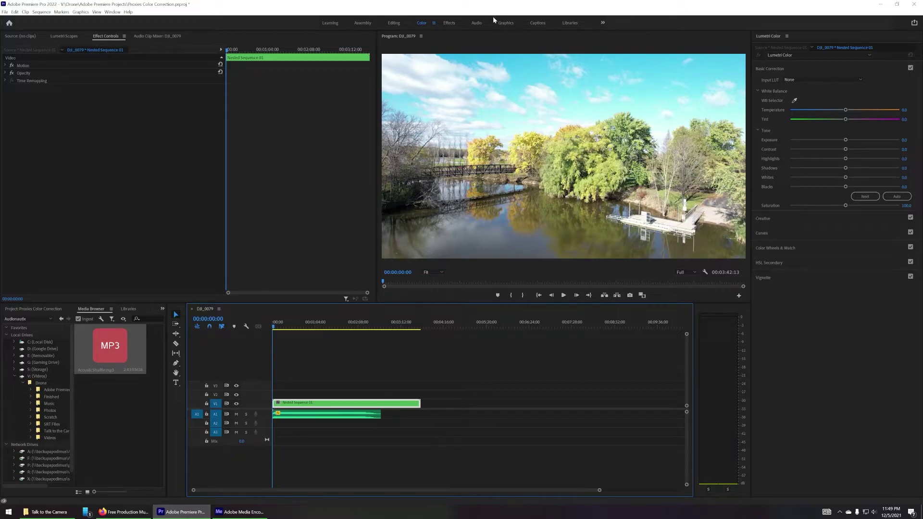
- In the Effects workspace, drop Dissolve > Dip to Black onto the start of the V1 nested clip
click(448, 23)
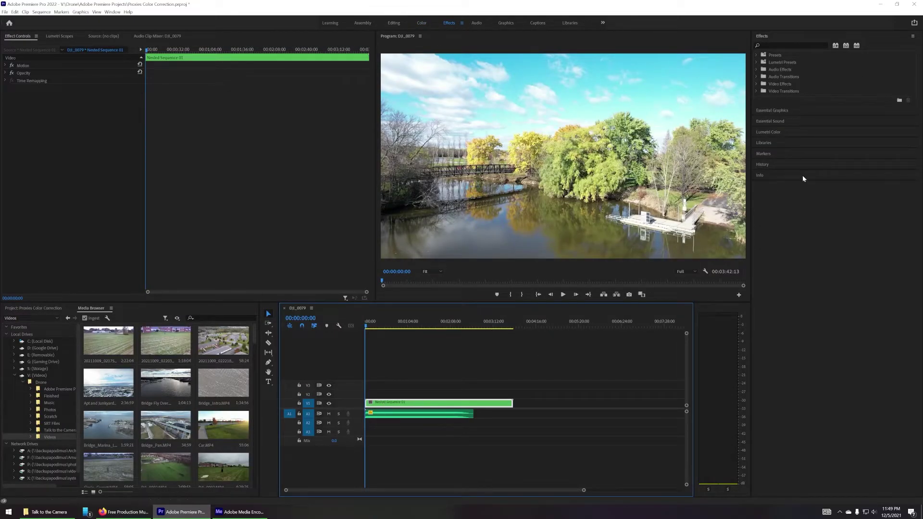
click(756, 92)
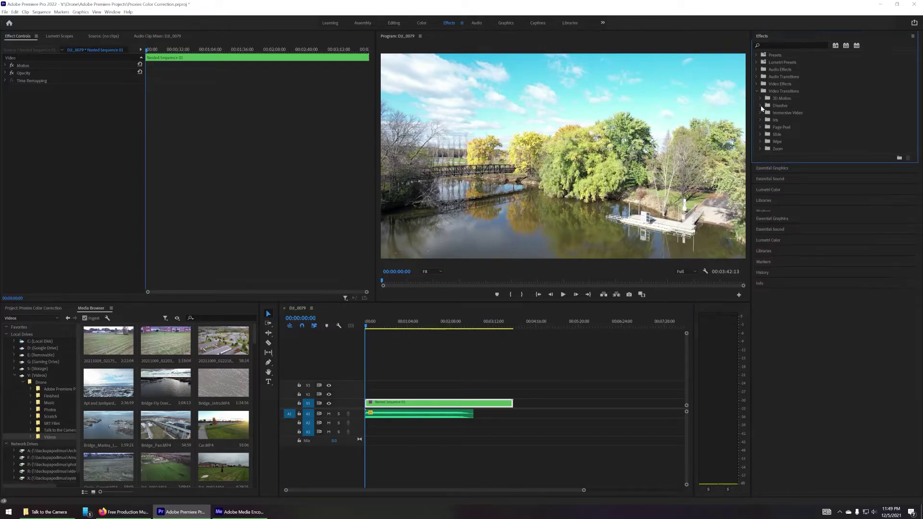
click(760, 106)
click(787, 128)
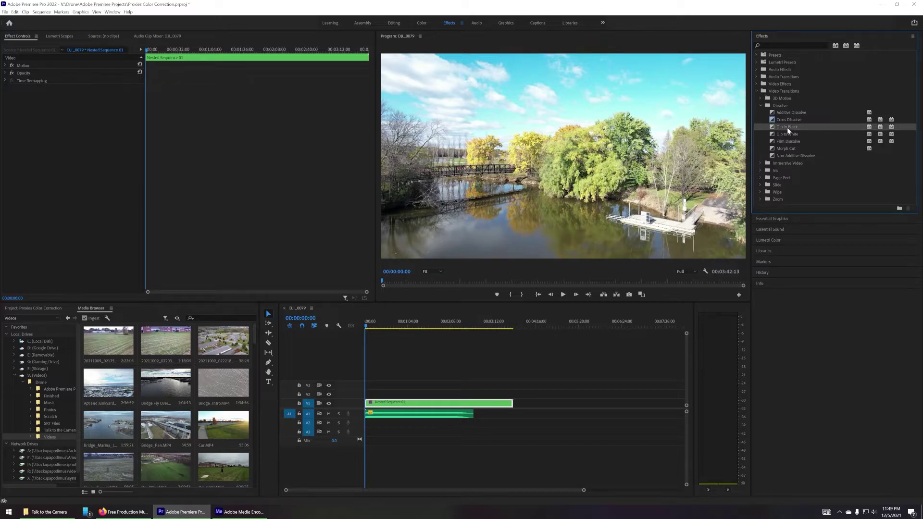
mouse_move(789, 126)
mouse_down()
mouse_move(493, 231)
mouse_move(357, 394)
mouse_move(368, 409)
mouse_up()
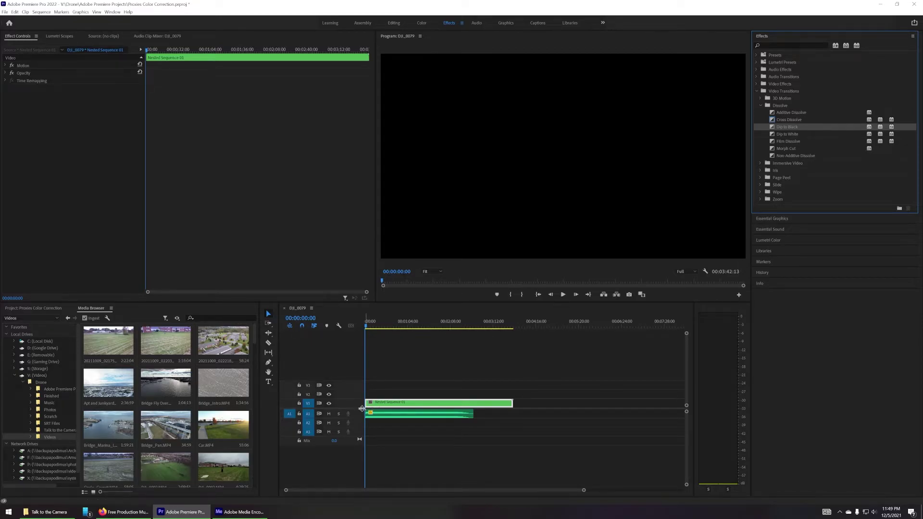
click(367, 490)
mouse_move(367, 489)
mouse_down()
mouse_move(428, 486)
mouse_move(362, 490)
mouse_up()
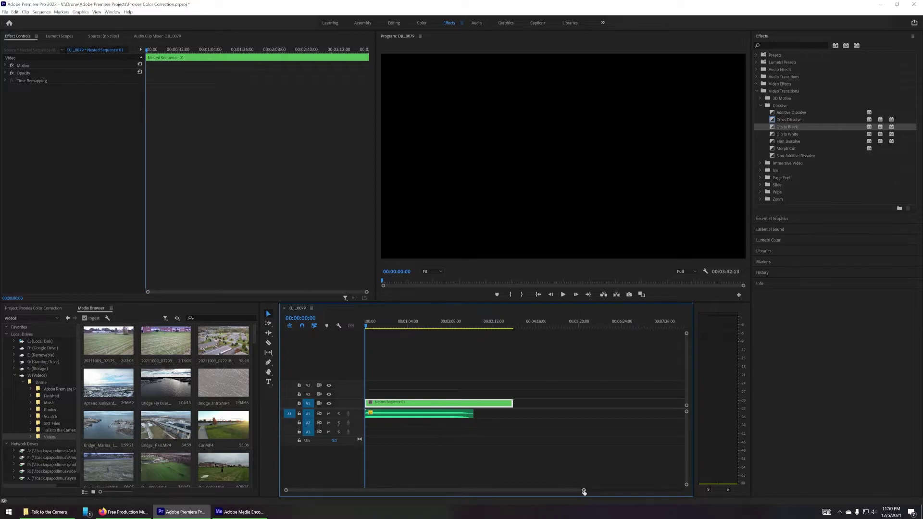
- Zoom the timeline in and stretch the Dip to Black transition to 00:00:01:00
drag(584, 491, 449, 494)
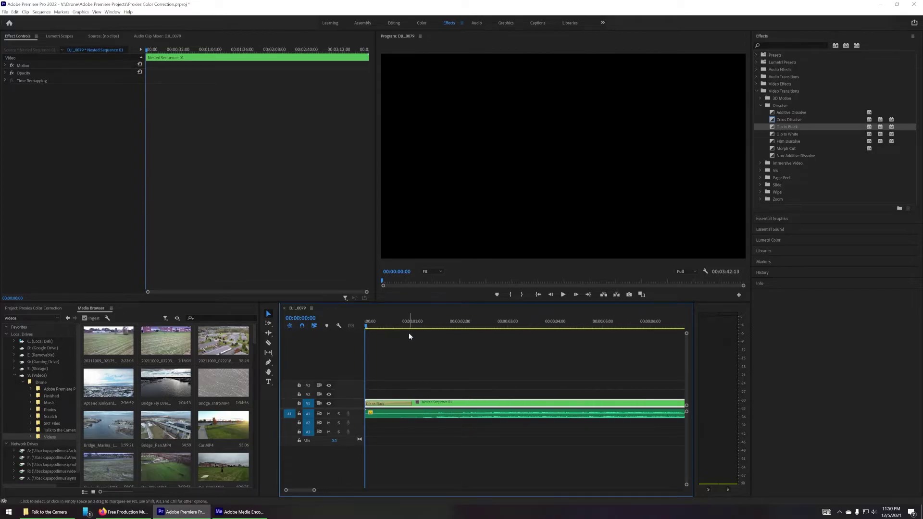
click(405, 406)
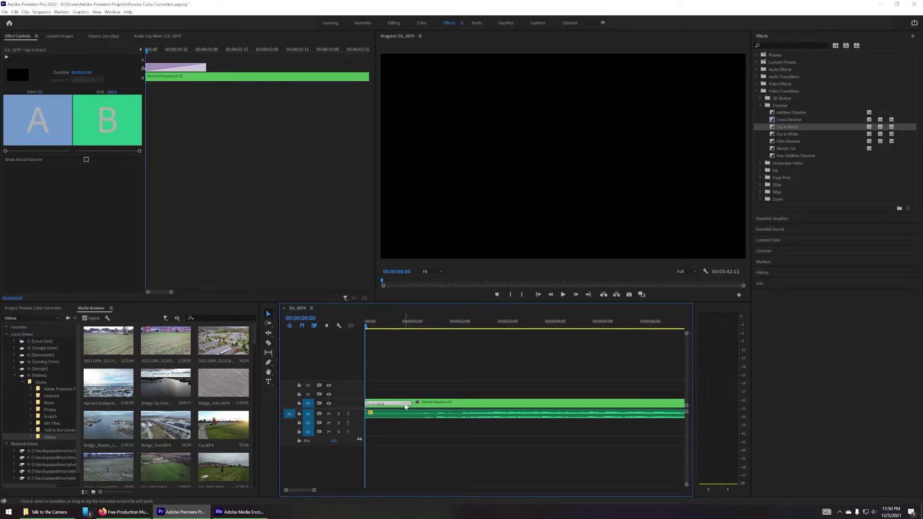
mouse_move(408, 405)
mouse_down()
mouse_move(554, 408)
mouse_move(413, 406)
mouse_up()
- Apply a Constant Gain audio crossfade at the start of AcousticShuffle.mp3
click(760, 104)
click(757, 90)
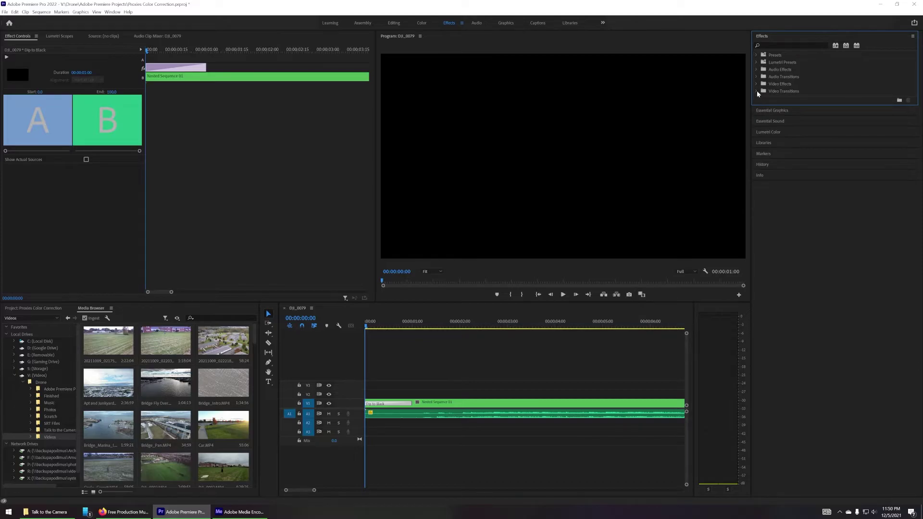
click(756, 77)
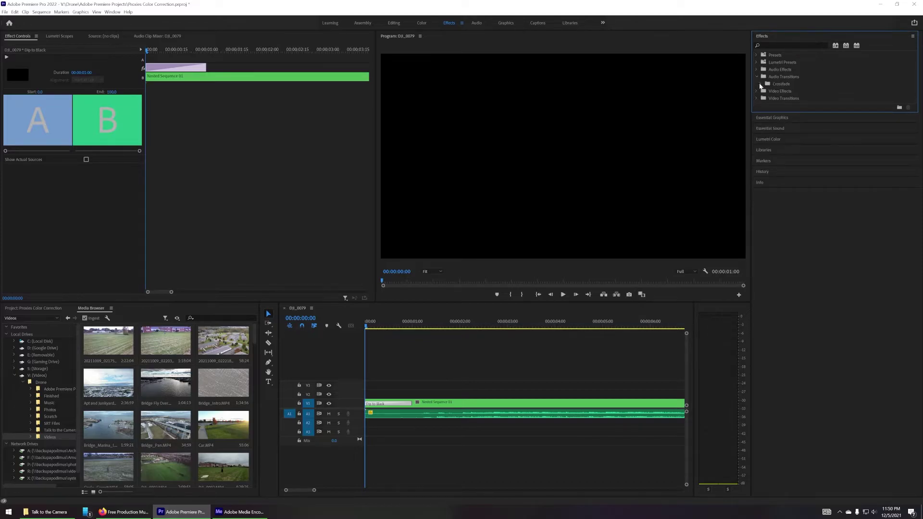
click(760, 83)
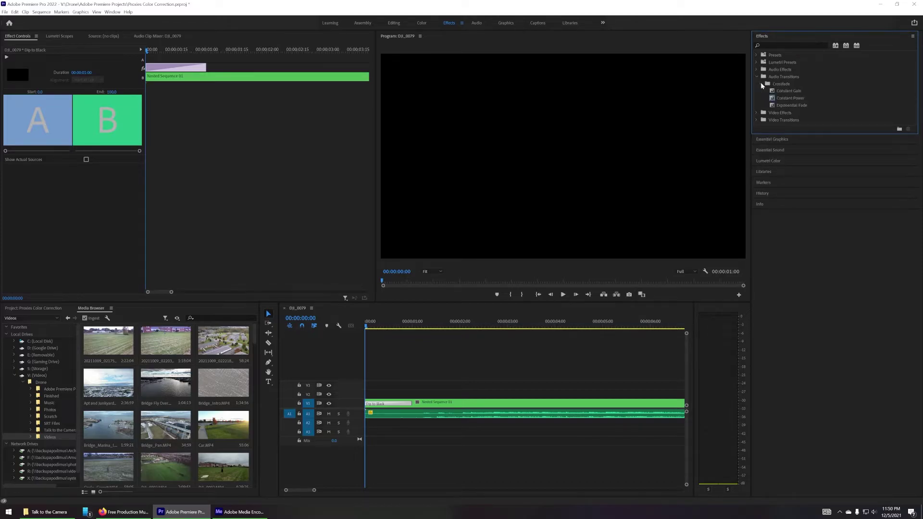
click(789, 91)
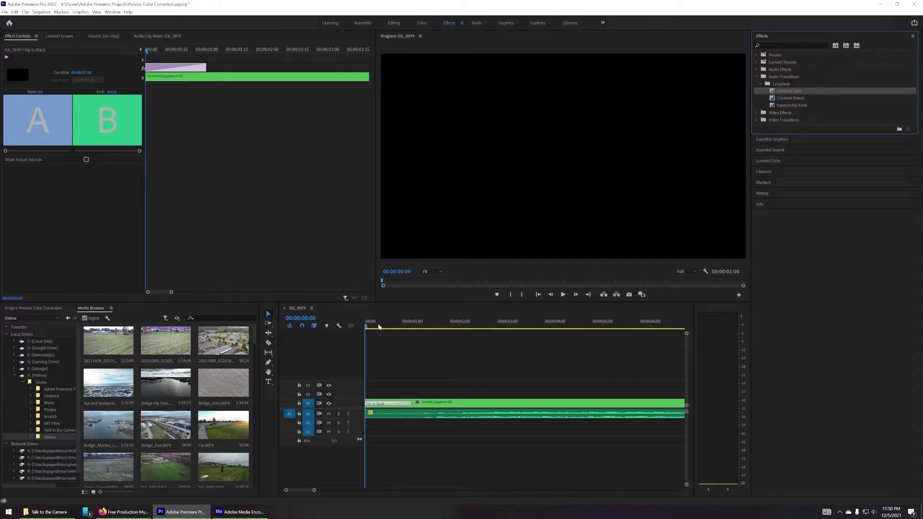
drag(379, 327, 408, 420)
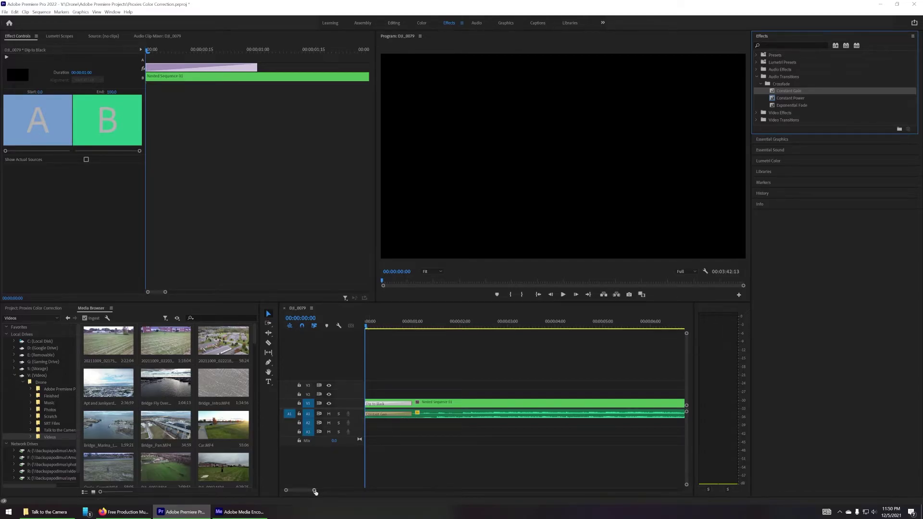
- Preview the dip-to-black intro, then select the Nested Sequence 01 clip on V1
drag(314, 491, 500, 490)
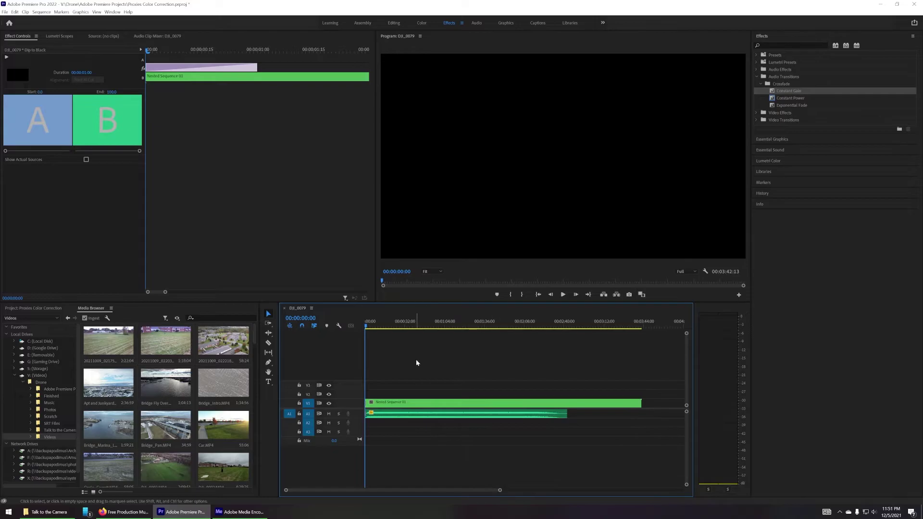
click(564, 294)
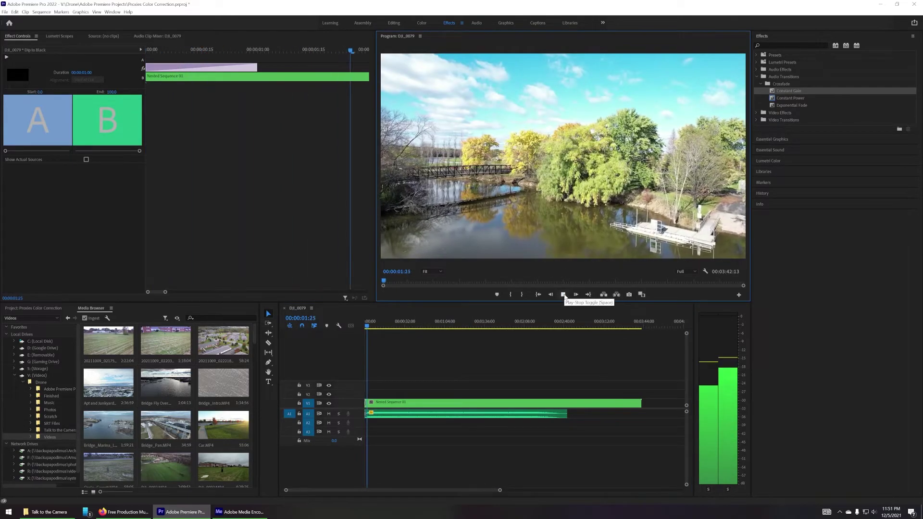
click(563, 295)
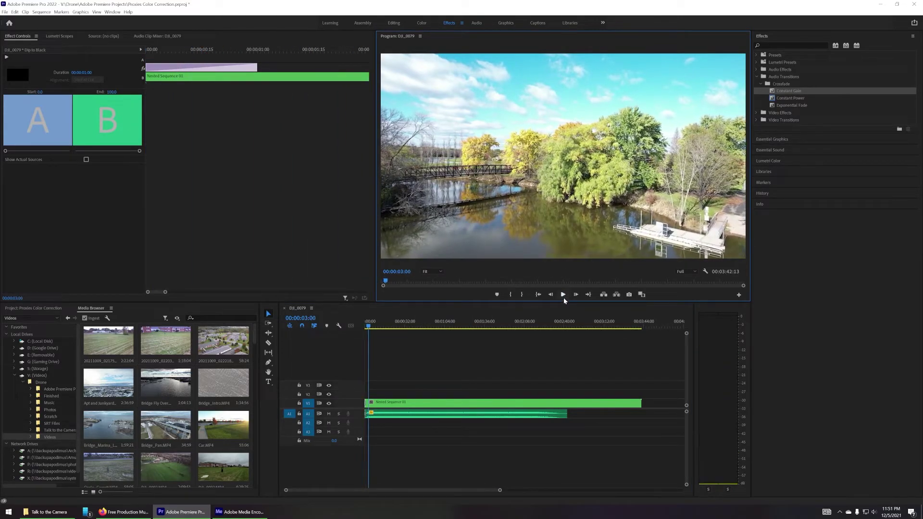
click(411, 404)
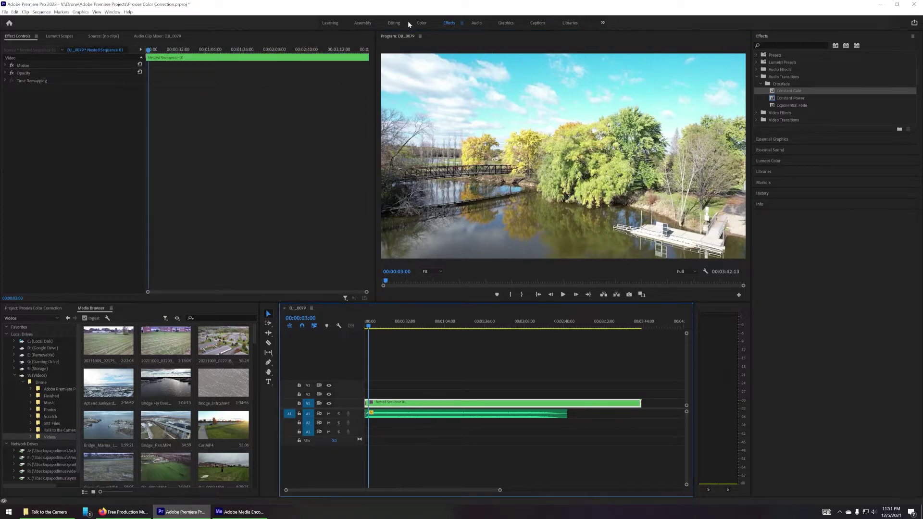
- In the Color workspace, raise the Lumetri contrast on Nested Sequence 01 and replay from the start
click(421, 22)
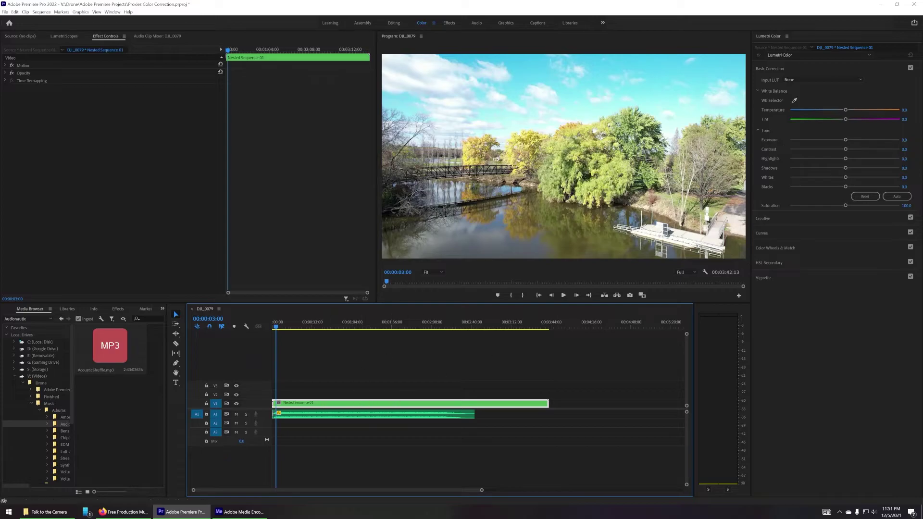
drag(846, 149, 816, 188)
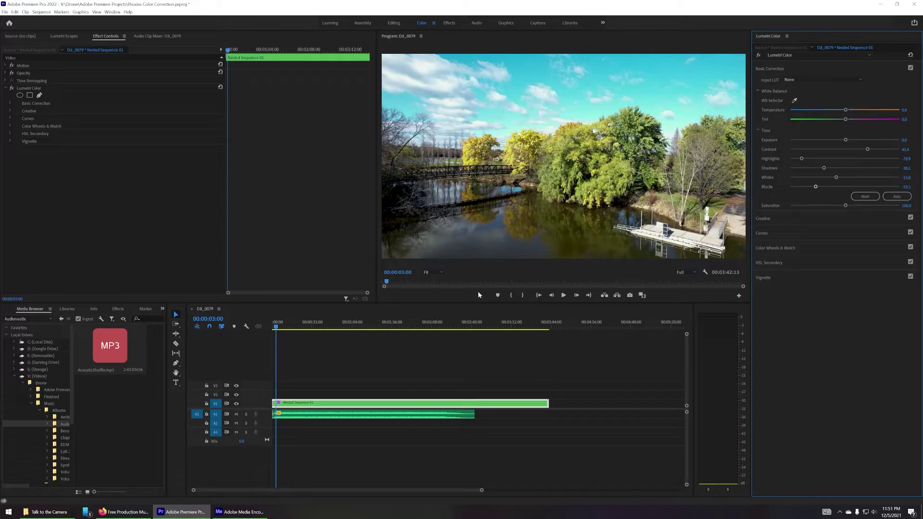
click(272, 329)
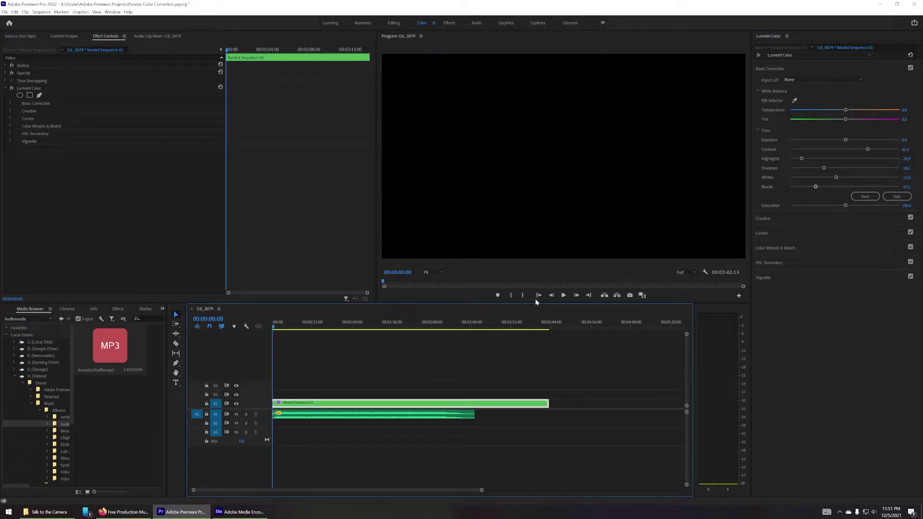
click(564, 295)
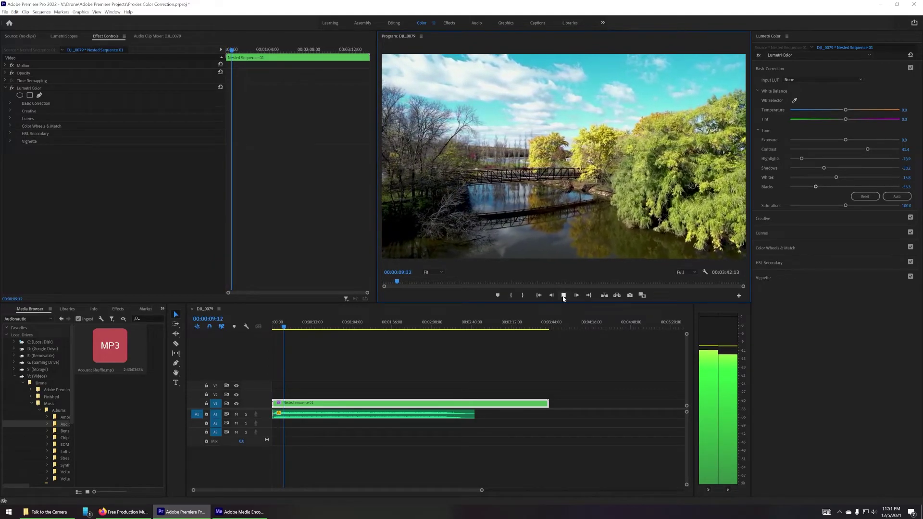
- Stop playback and open Music > Albums > Ambient > Ambient in the Media Browser
click(564, 296)
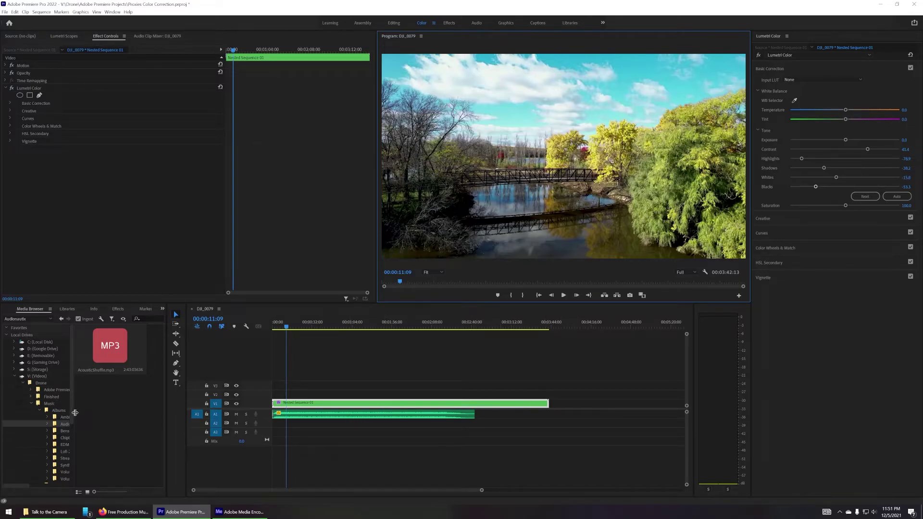
drag(73, 414, 107, 412)
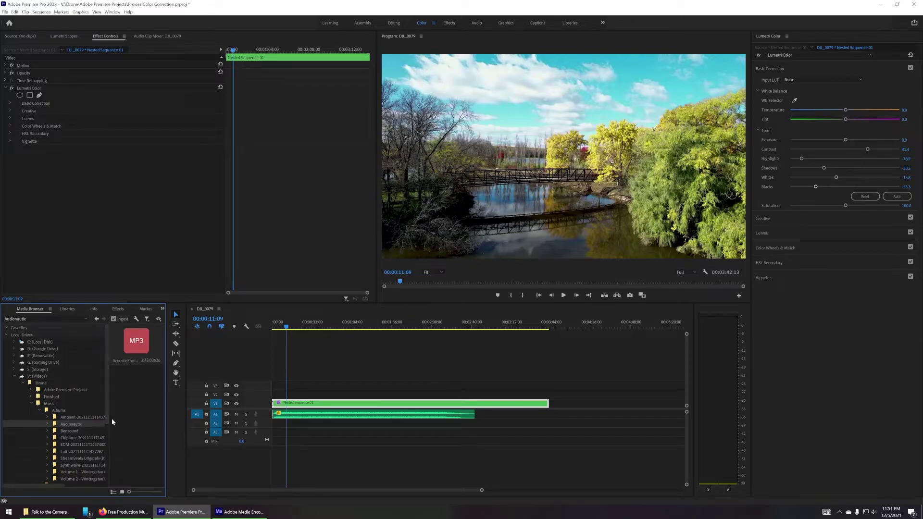
click(73, 416)
click(46, 417)
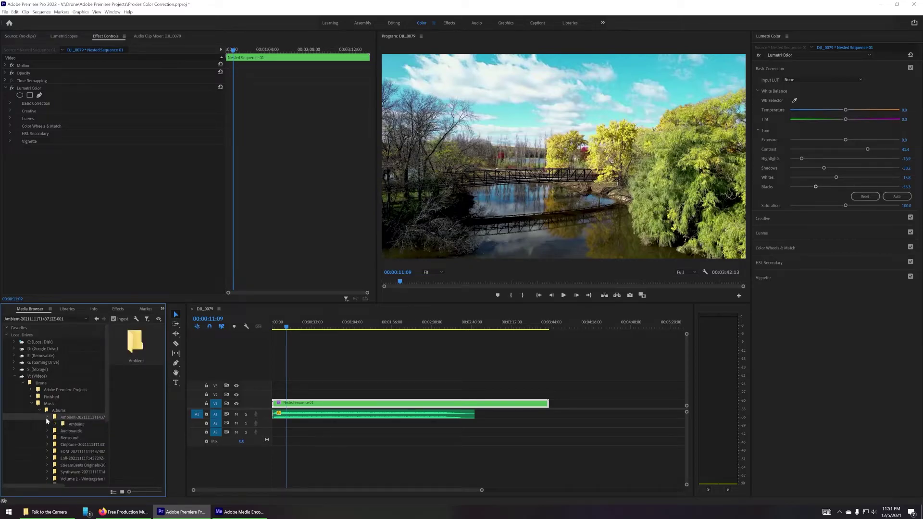
click(64, 425)
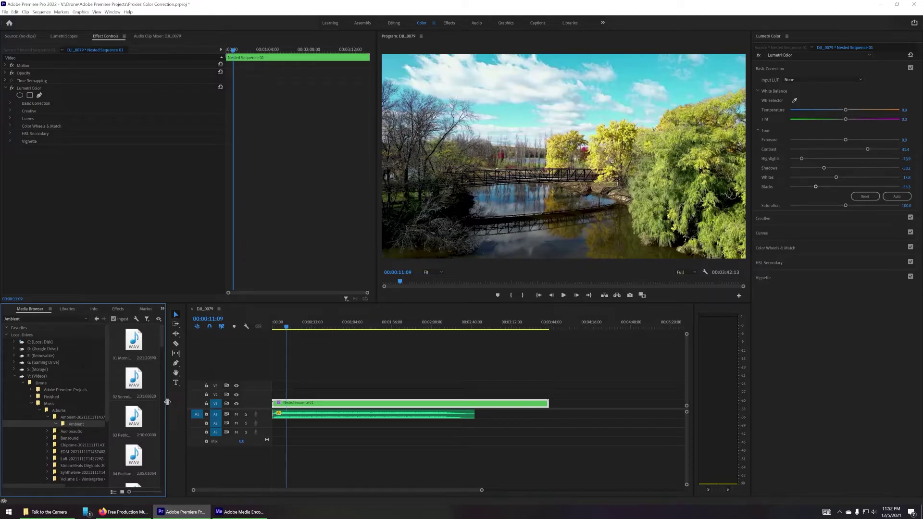
- Search 'vo' and drag 10 Voxel Birbs.wav toward audio track A2
drag(167, 402, 227, 405)
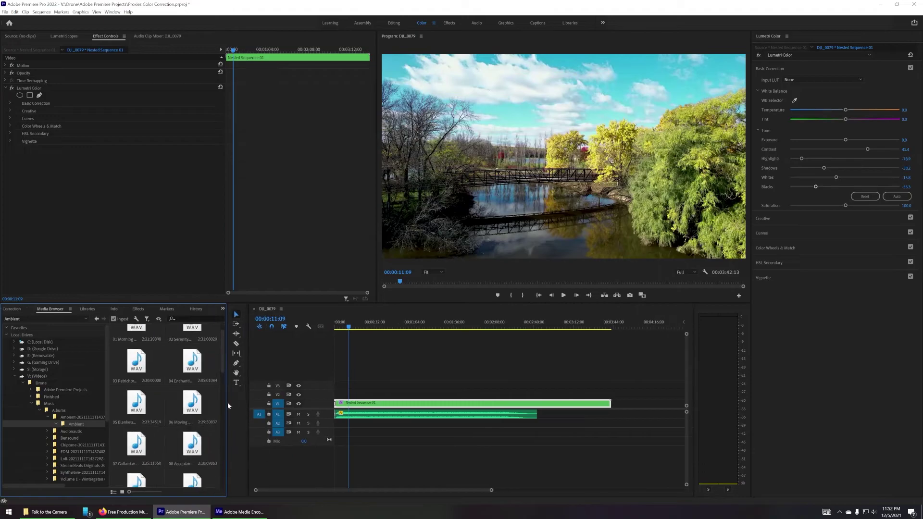
click(190, 316)
text(vox)
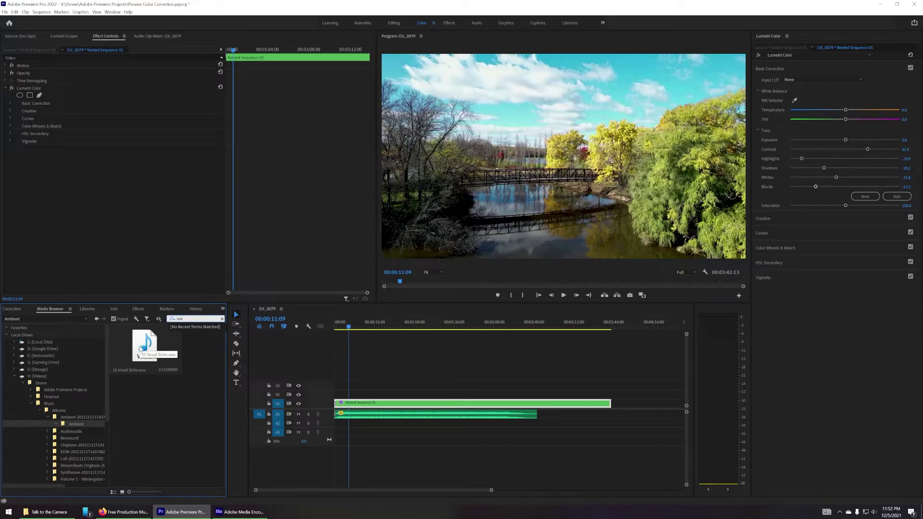
drag(158, 358, 534, 424)
- Drop 10 Voxel Birbs.wav on A2 under the music's end and trim it to end with V1
click(524, 415)
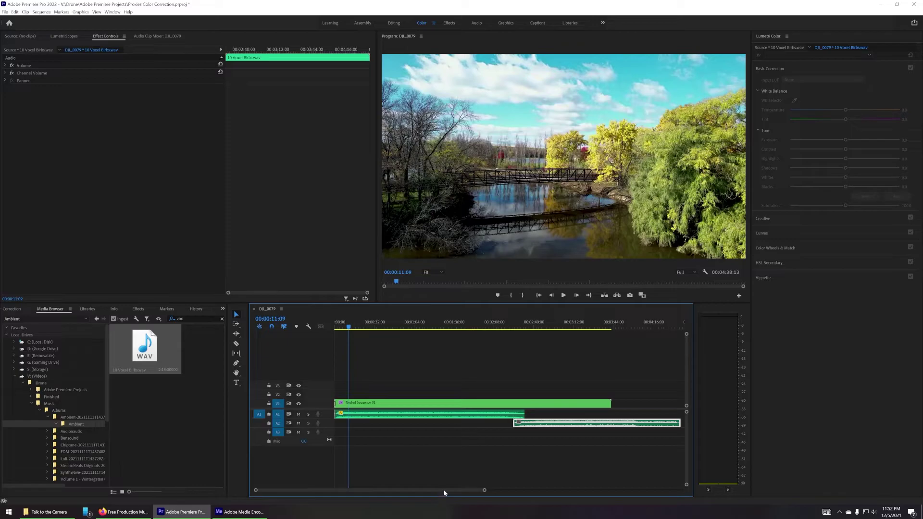
drag(443, 489, 462, 488)
drag(622, 423, 551, 418)
click(451, 443)
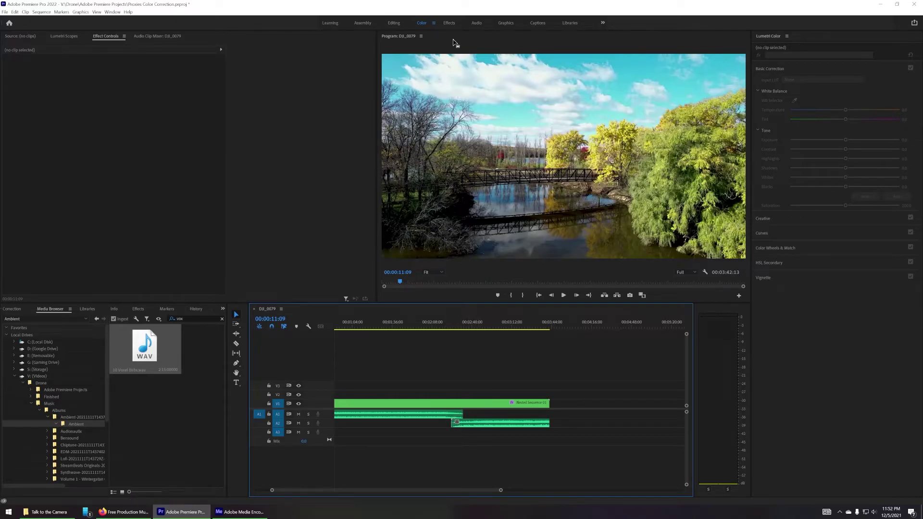
- Place Constant Gain crossfades at the music clip's end and the ambient clip's start
click(448, 23)
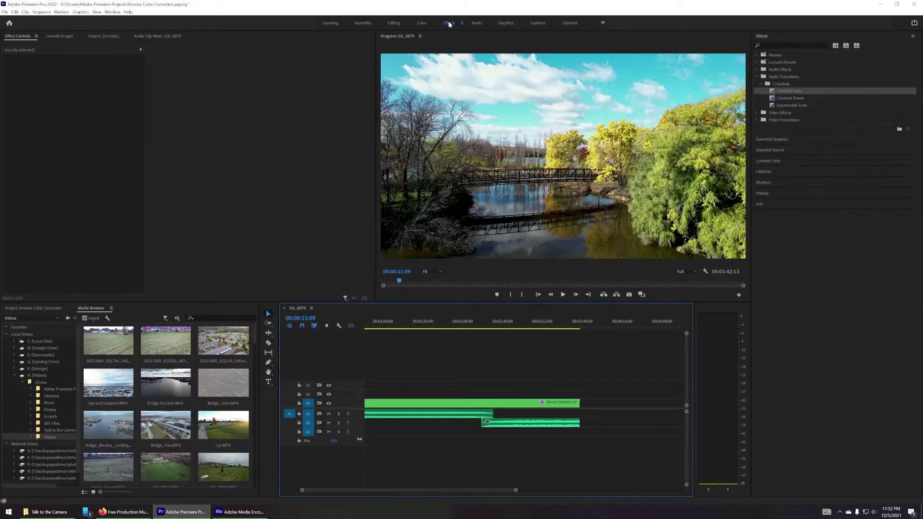
drag(785, 90, 497, 407)
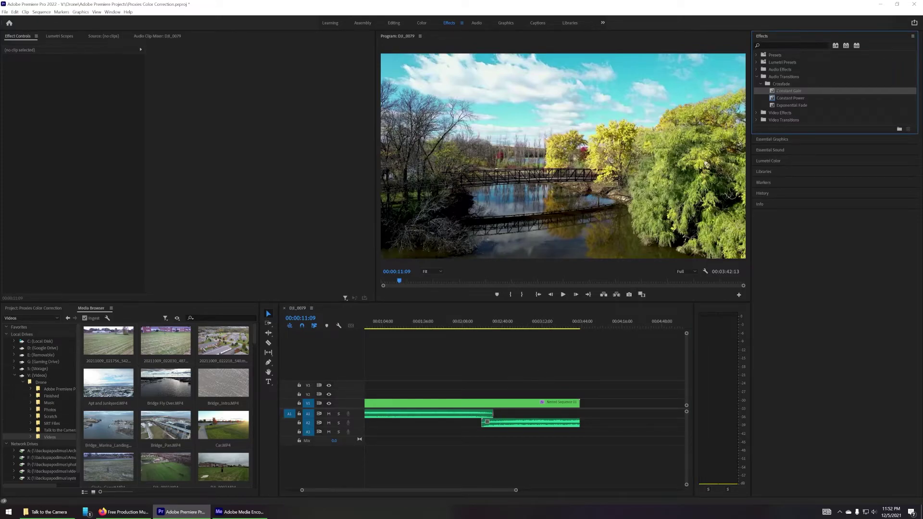
drag(789, 90, 483, 425)
- Lengthen the music's Constant Gain crossfade to about seven seconds
drag(302, 490, 349, 490)
drag(500, 491, 399, 490)
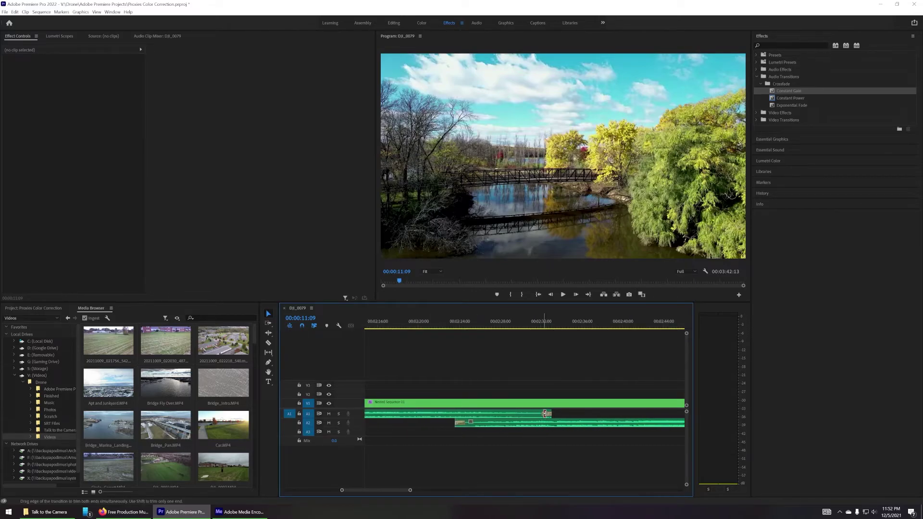
click(544, 414)
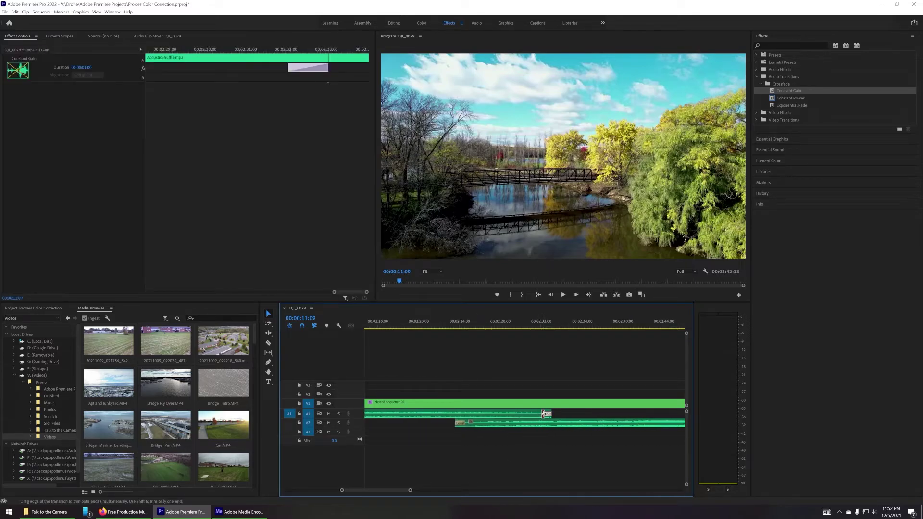
mouse_move(545, 414)
mouse_down()
mouse_move(480, 415)
mouse_move(543, 428)
mouse_up()
drag(482, 414, 548, 426)
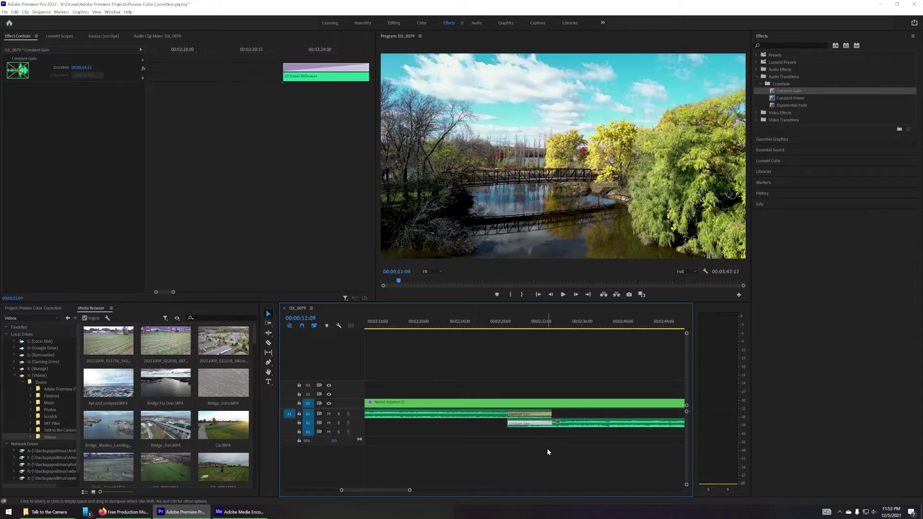
- Play back from 00:02:26:11 through the music-to-ambient crossfade, then stop
click(484, 327)
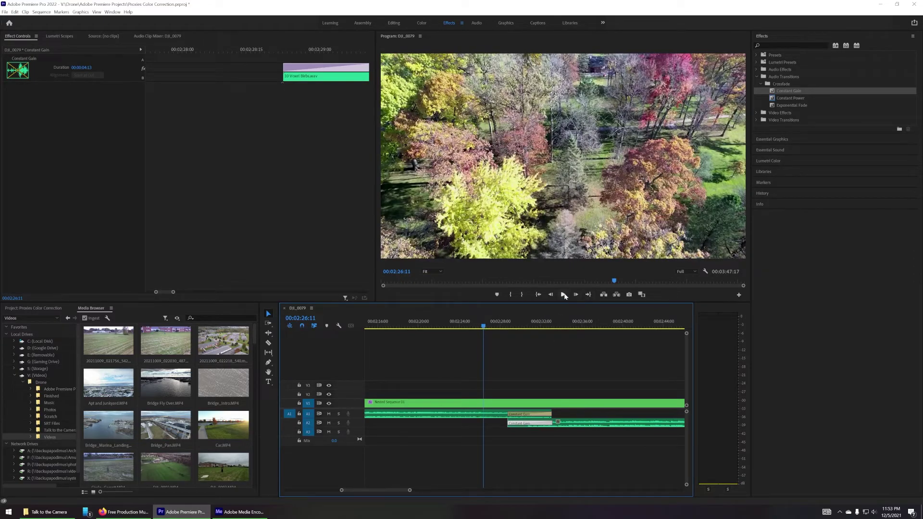
click(563, 295)
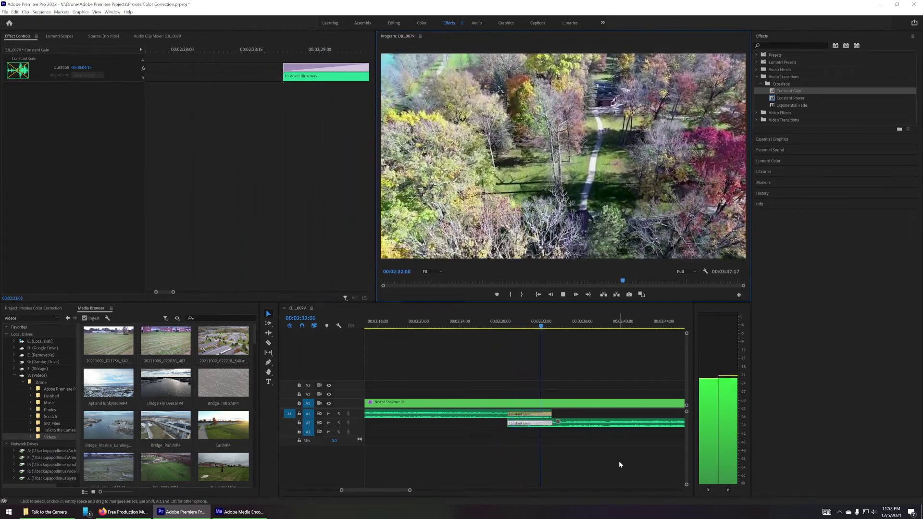
drag(410, 490, 531, 491)
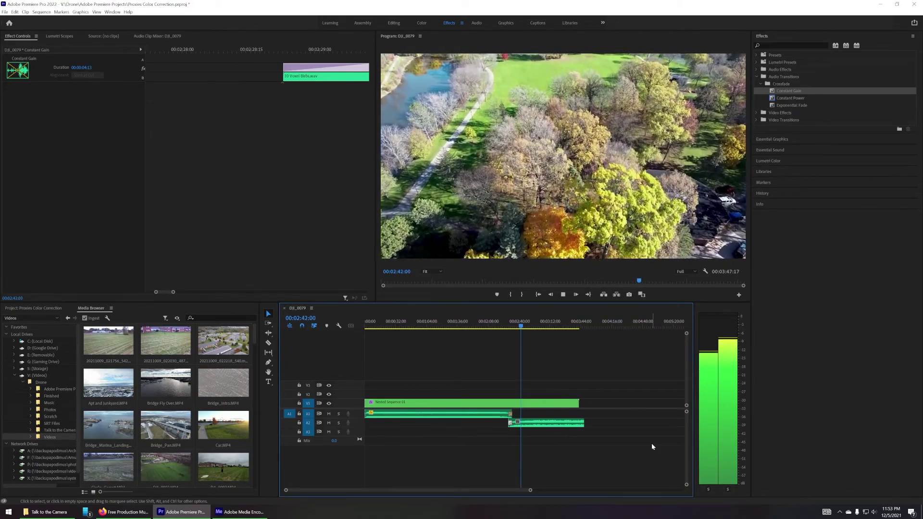
key(space)
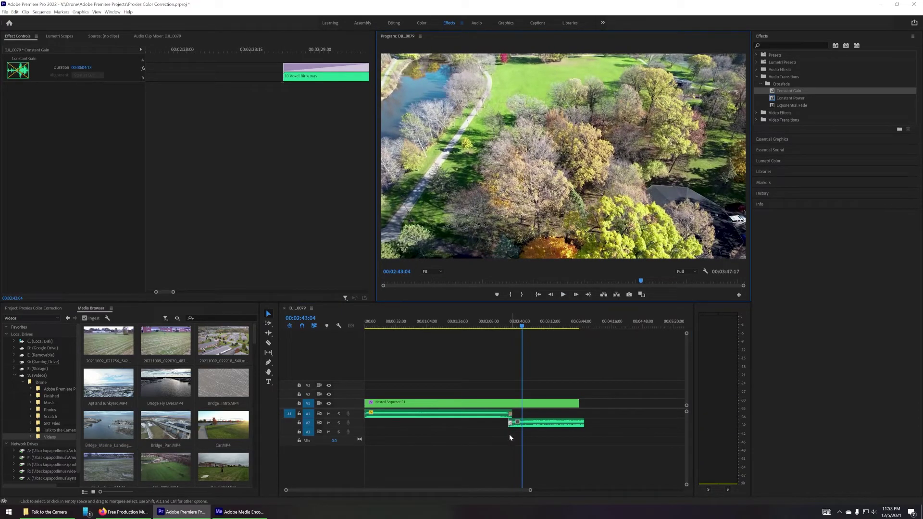
click(492, 489)
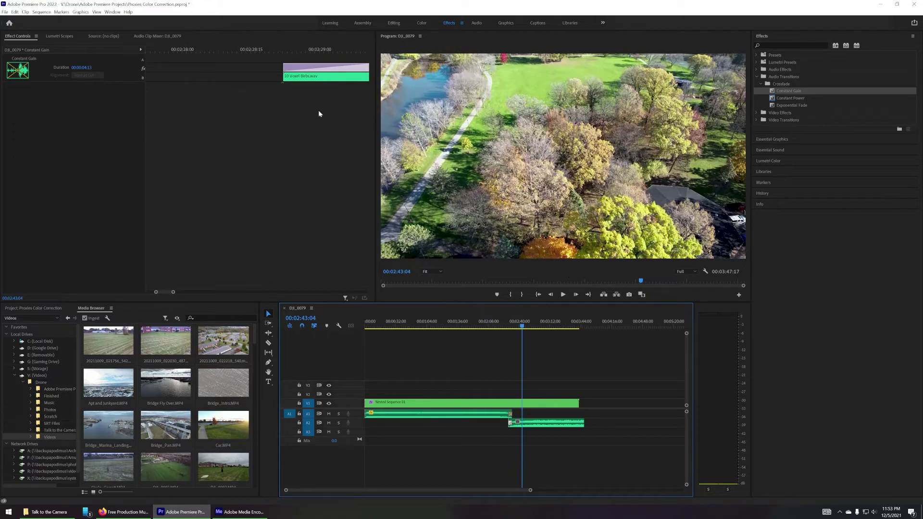
click(4, 13)
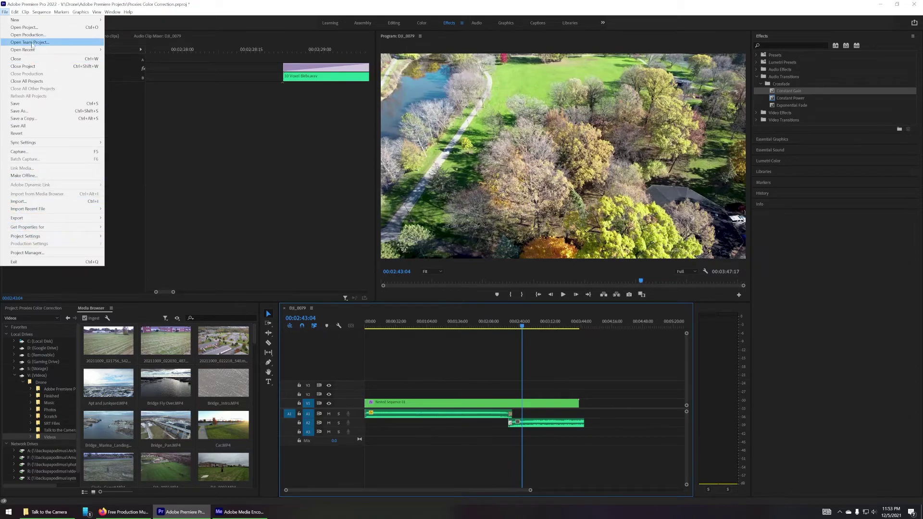
mouse_move(15, 11)
mouse_move(37, 227)
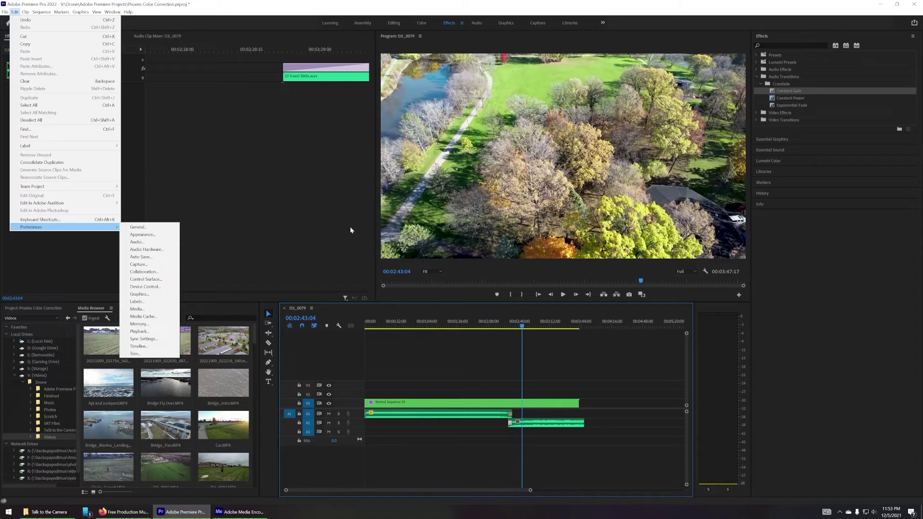
click(144, 317)
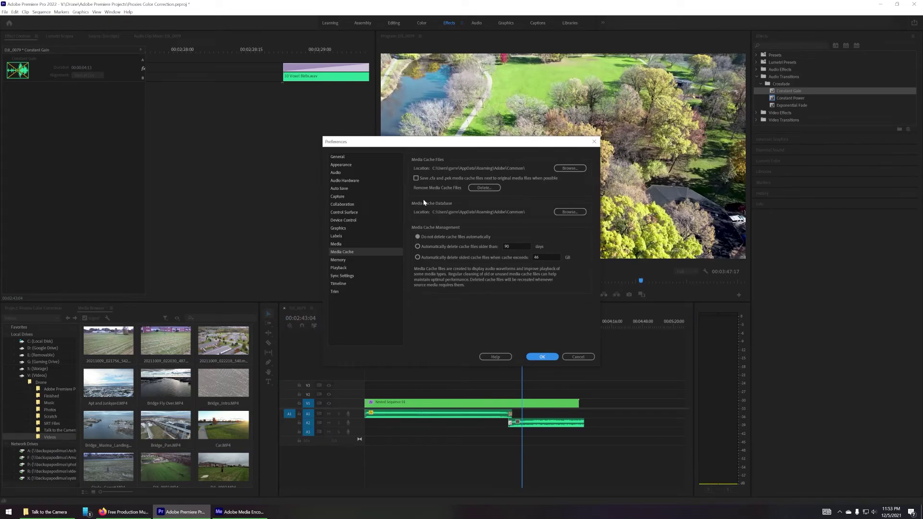
click(336, 246)
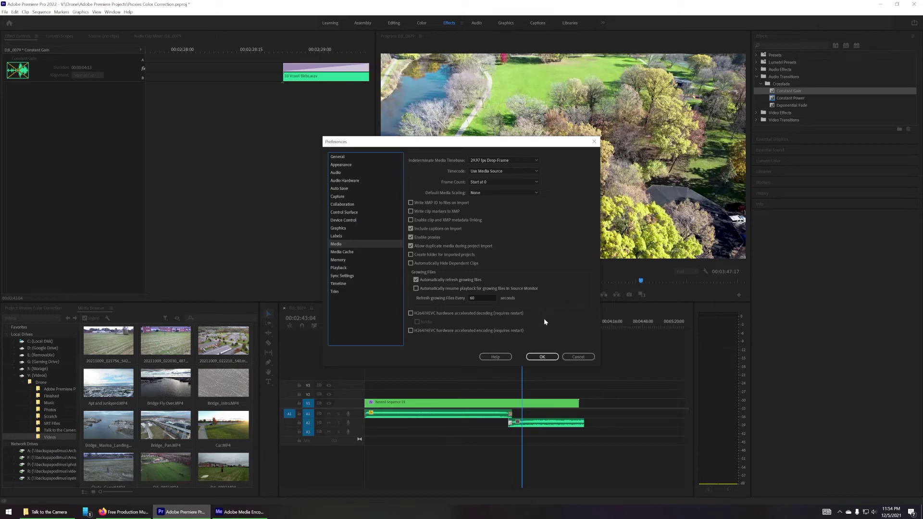
click(542, 356)
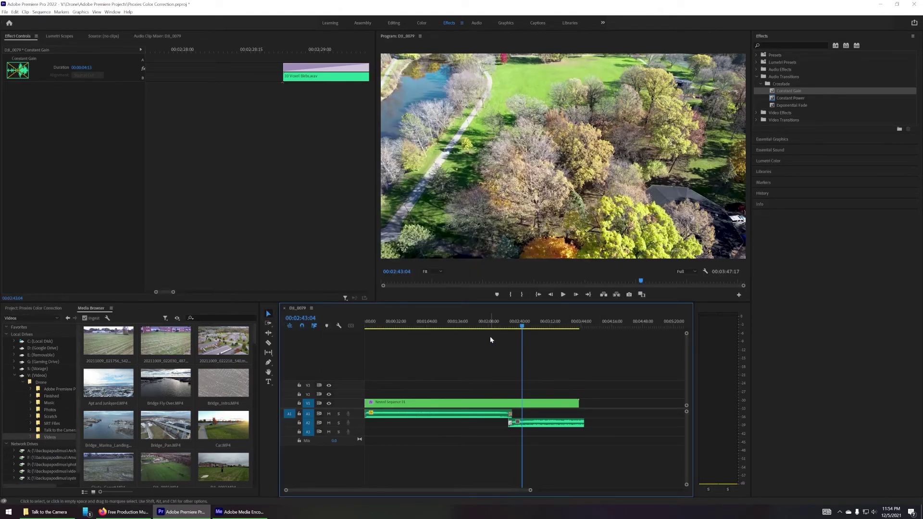